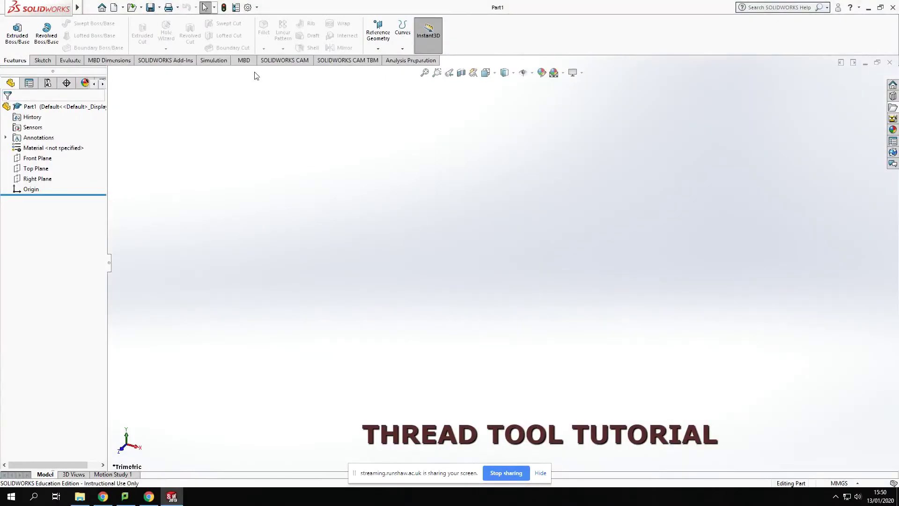
Step: Start a sketch on the Front Plane and draw a six-sided polygon centred on the origin
{"action": "left_click", "coordinate": [540, 473]}
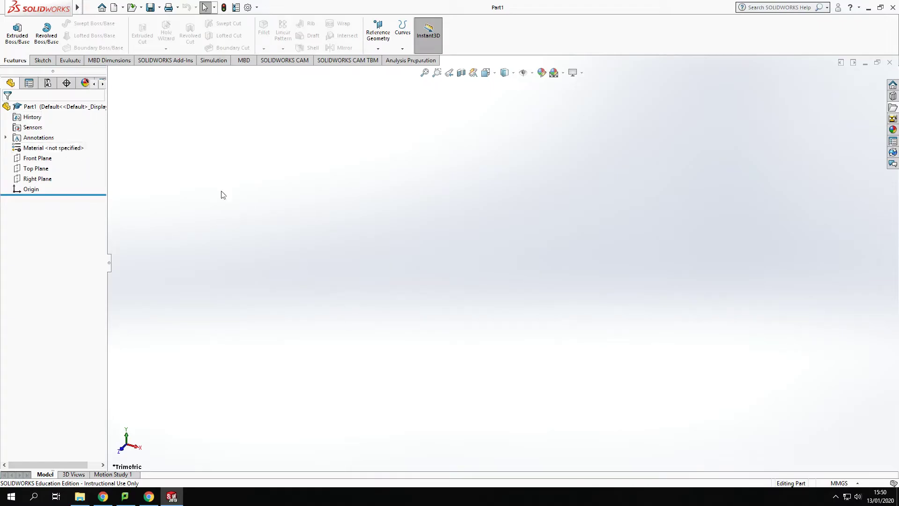
{"action": "left_click", "coordinate": [46, 159]}
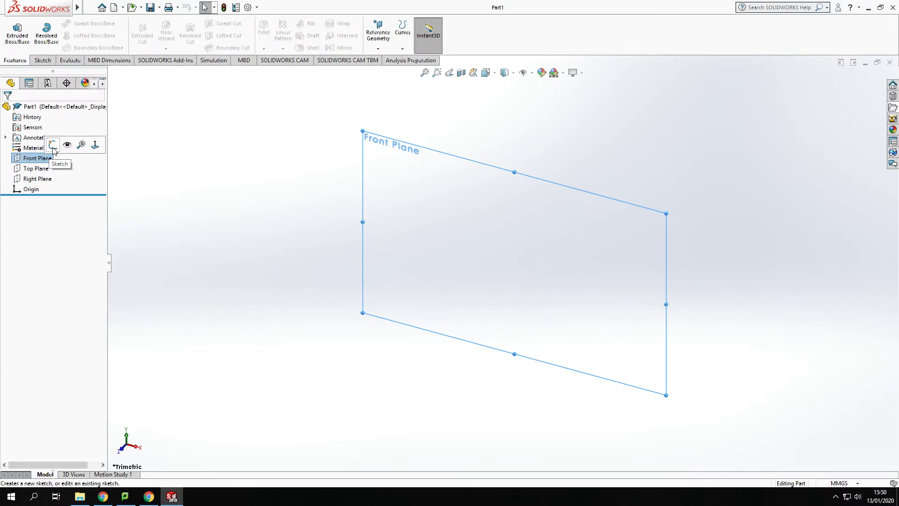
{"action": "left_click", "coordinate": [53, 146]}
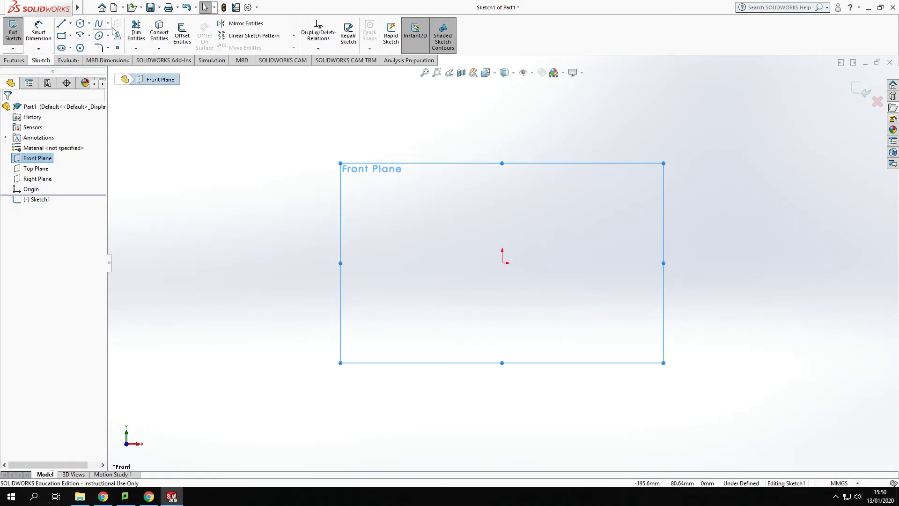
{"action": "left_click", "coordinate": [80, 47]}
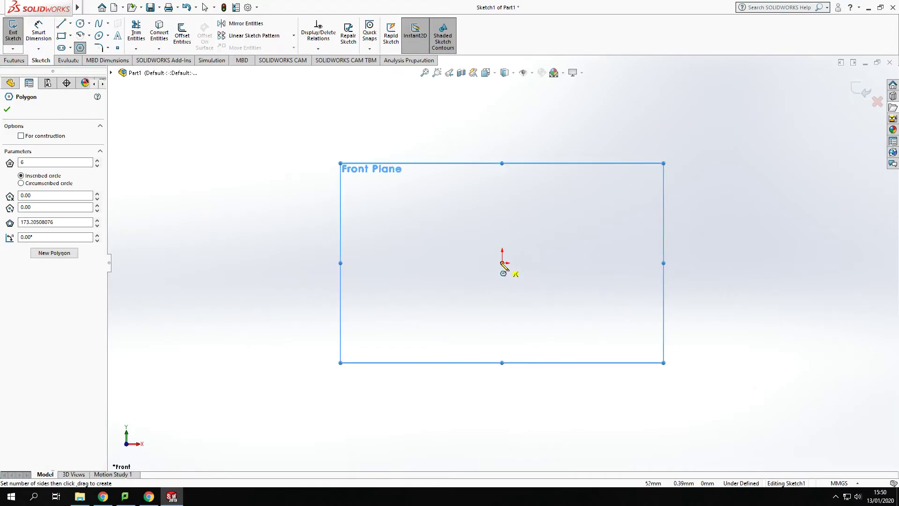
{"action": "mouse_move", "coordinate": [501, 263]}
{"action": "left_mouse_down"}
{"action": "mouse_move", "coordinate": [546, 236]}
{"action": "mouse_move", "coordinate": [522, 227]}
{"action": "mouse_move", "coordinate": [550, 239]}
{"action": "left_mouse_up"}
{"action": "key", "text": "Escape"}
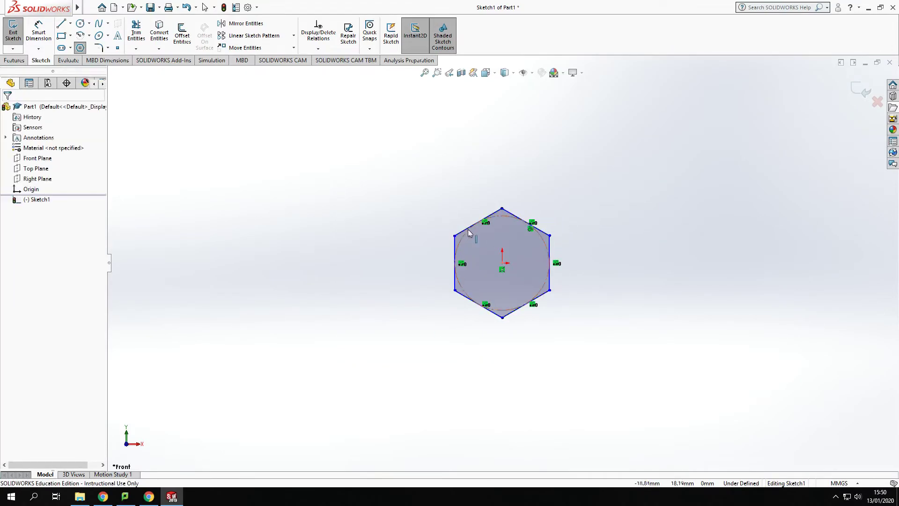
{"action": "key", "text": "Escape"}
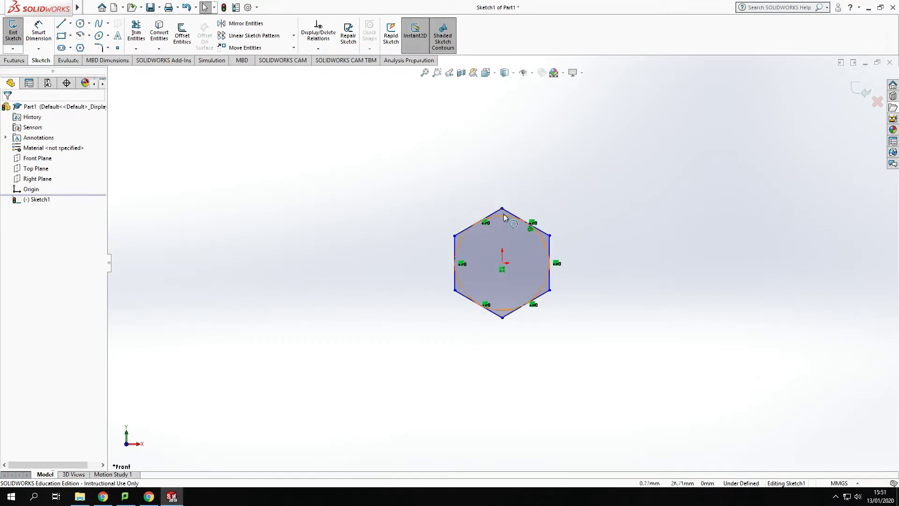
Step: Add a Vertical relation between the hexagon's top corner and its centre point
{"action": "left_click", "coordinate": [502, 263]}
{"action": "left_click", "coordinate": [505, 214], "text": "ctrl"}
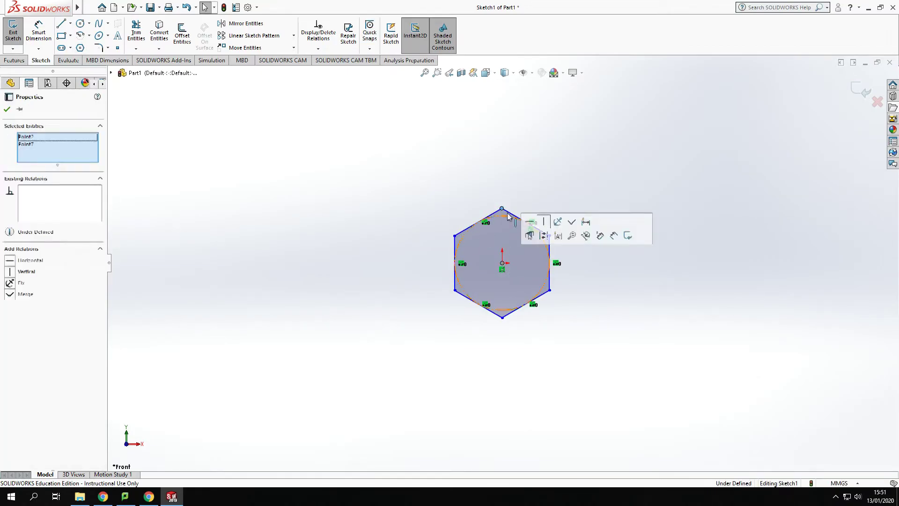
{"action": "left_click", "coordinate": [11, 271]}
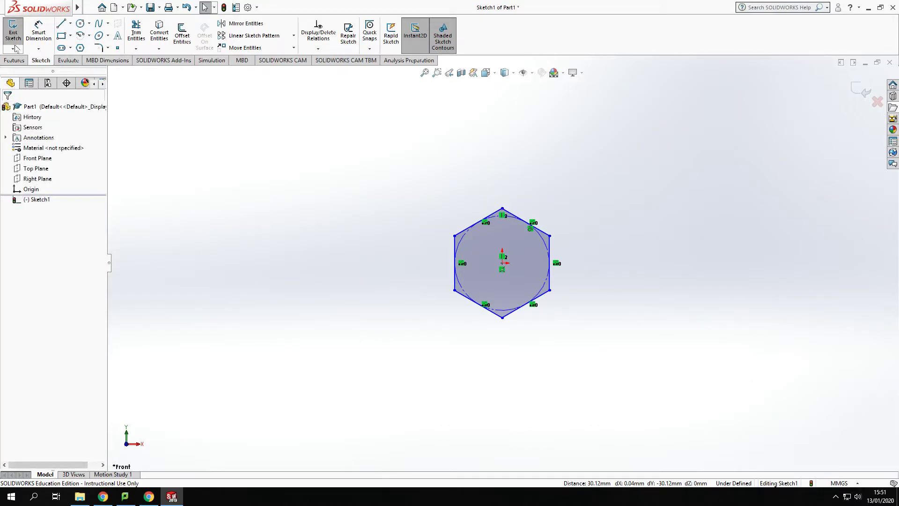
{"action": "left_click", "coordinate": [7, 109]}
Step: Dimension the hexagon 16 mm across the flats
{"action": "left_click", "coordinate": [38, 34]}
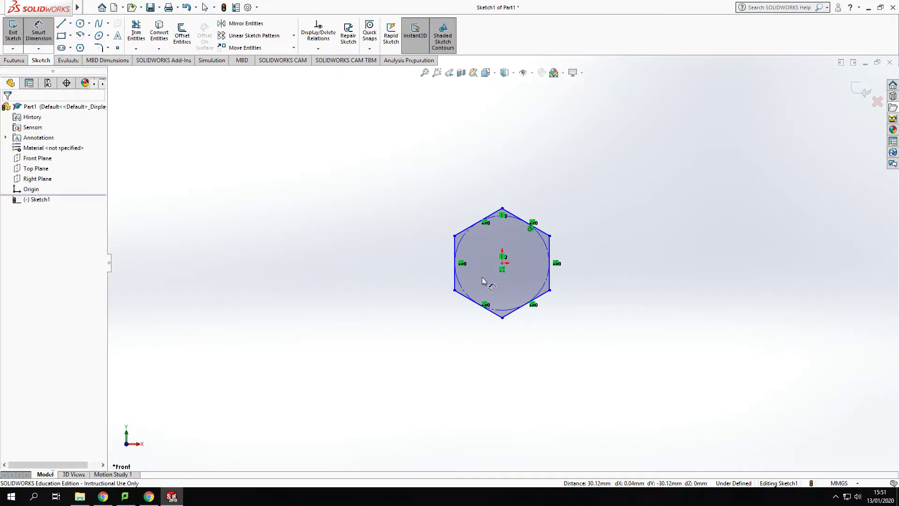
{"action": "left_click", "coordinate": [454, 276]}
{"action": "left_click", "coordinate": [550, 287]}
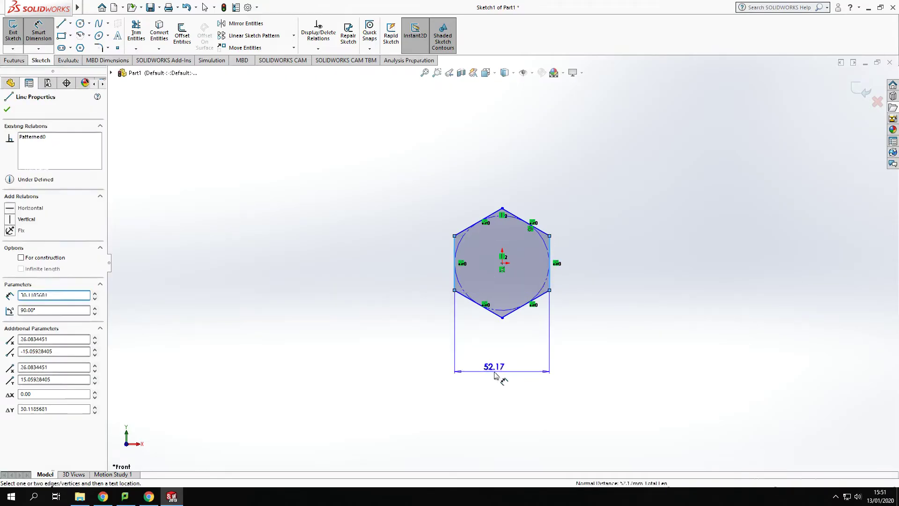
{"action": "left_click", "coordinate": [494, 371]}
{"action": "type", "text": "16"}
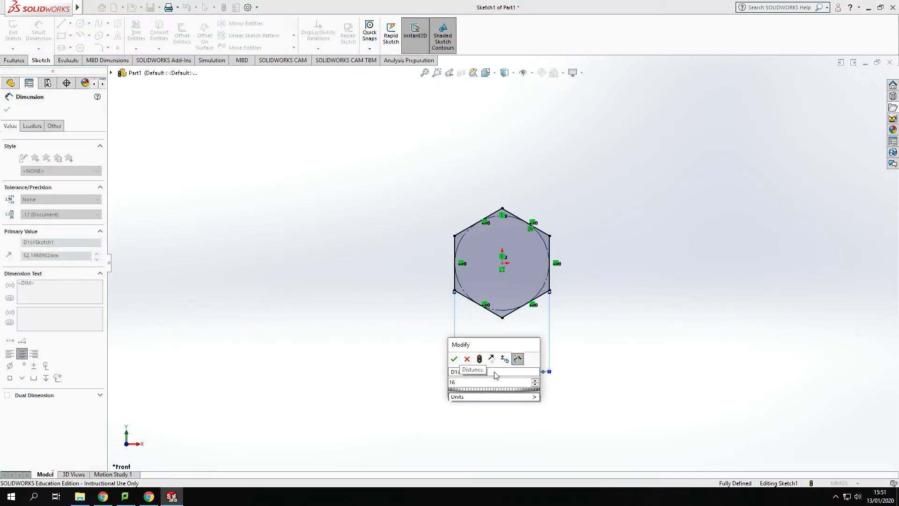
{"action": "key", "text": "Return"}
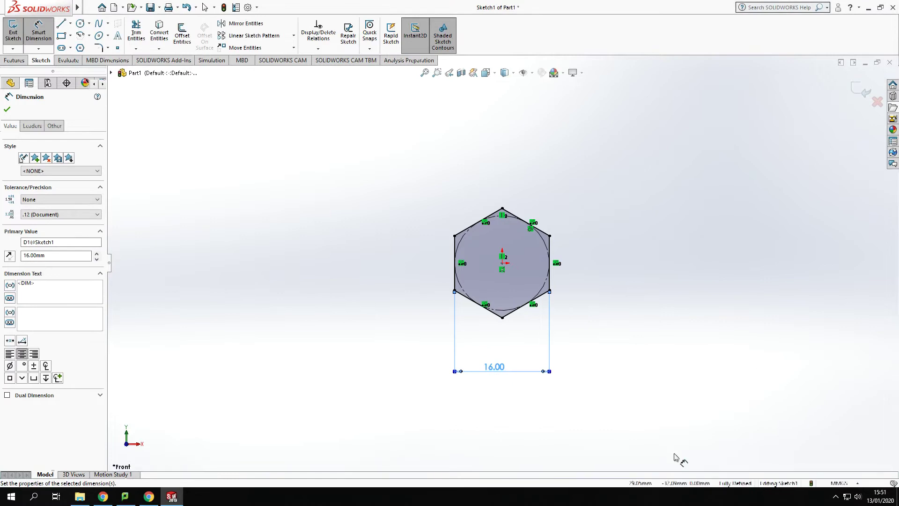
Step: Extrude the hexagon sketch 8 mm to form the bolt head
{"action": "left_click", "coordinate": [14, 60]}
{"action": "left_click", "coordinate": [18, 33]}
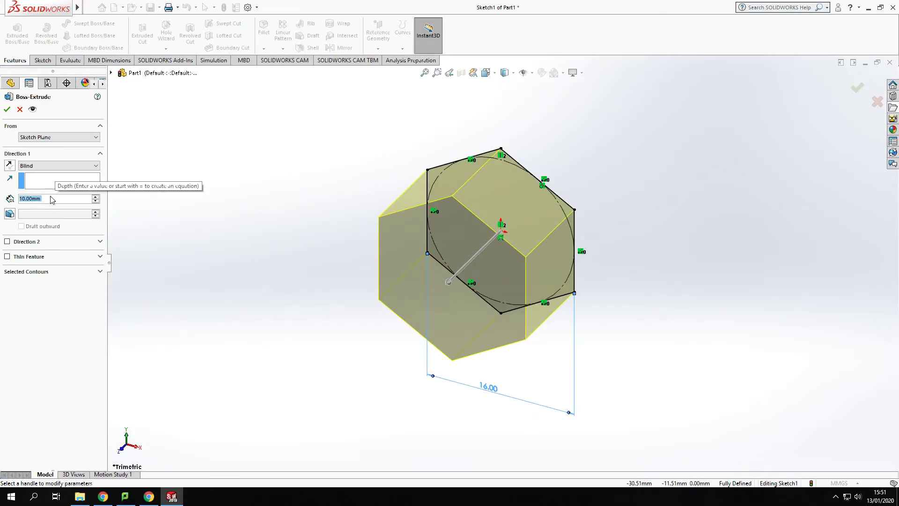
{"action": "type", "text": "8"}
{"action": "key", "text": "Return"}
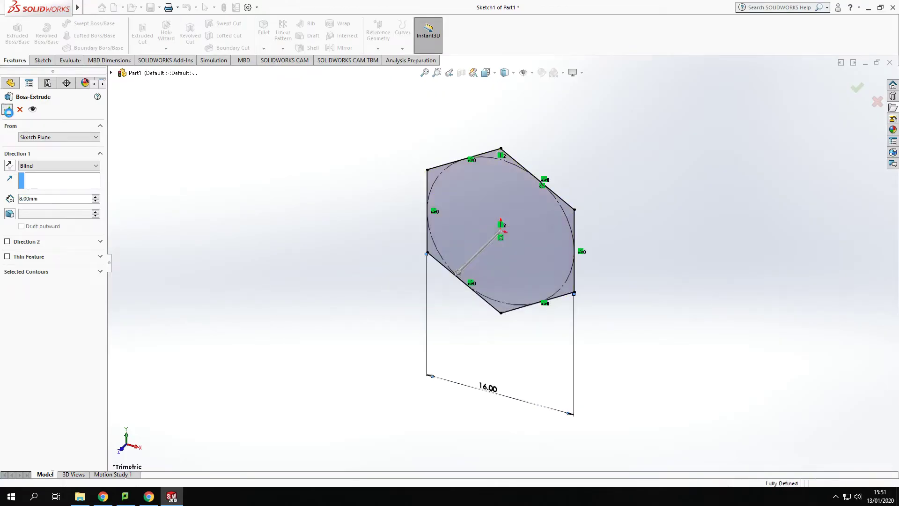
Step: Sketch a 10 mm diameter circle centred on the head's front face
{"action": "middle_click_drag", "start_coordinate": [680, 364], "coordinate": [421, 250]}
{"action": "left_click", "coordinate": [422, 251]}
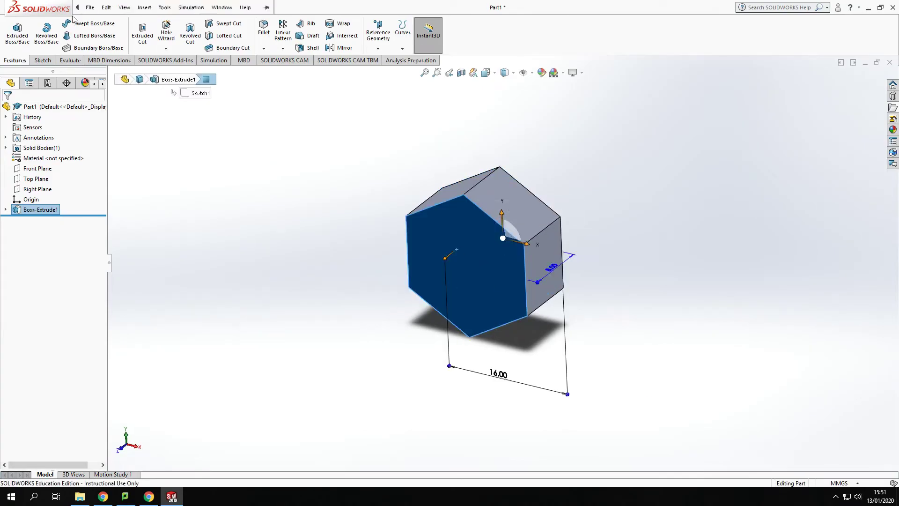
{"action": "left_click", "coordinate": [42, 61]}
{"action": "left_click", "coordinate": [13, 32]}
{"action": "left_click", "coordinate": [80, 23]}
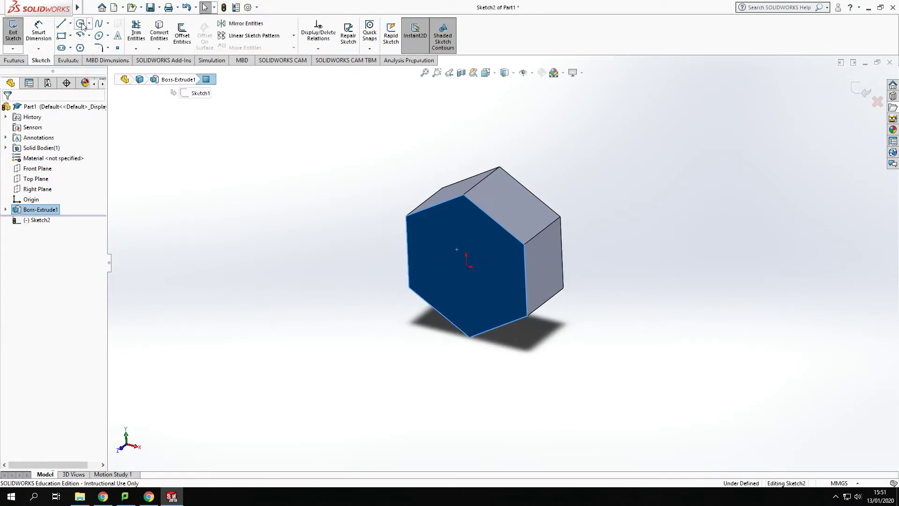
{"action": "left_click", "coordinate": [466, 266]}
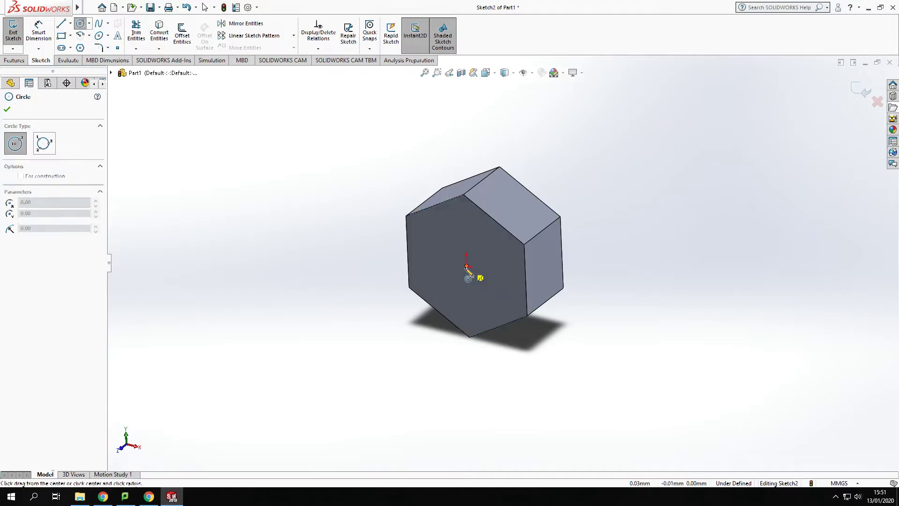
{"action": "left_click", "coordinate": [443, 290]}
{"action": "left_click", "coordinate": [38, 32]}
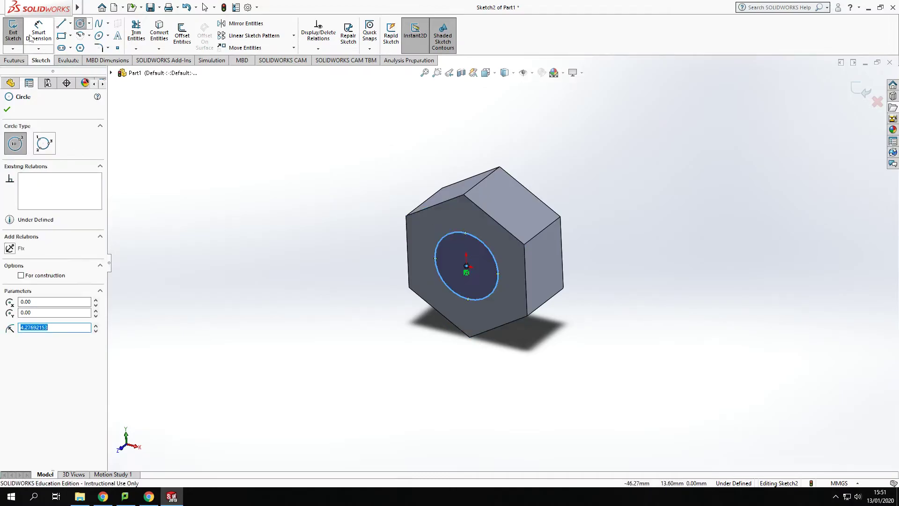
{"action": "left_click", "coordinate": [487, 251]}
{"action": "left_click", "coordinate": [522, 198]}
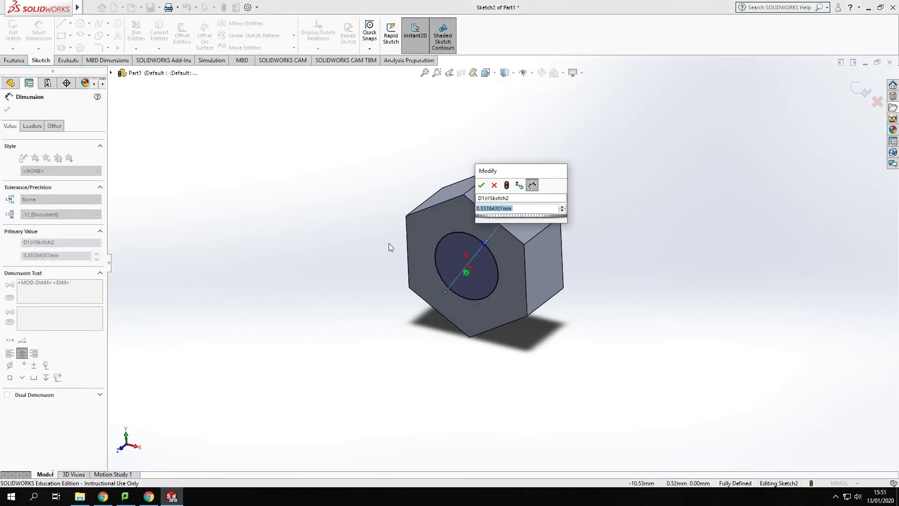
{"action": "type", "text": "10"}
{"action": "key", "text": "Return"}
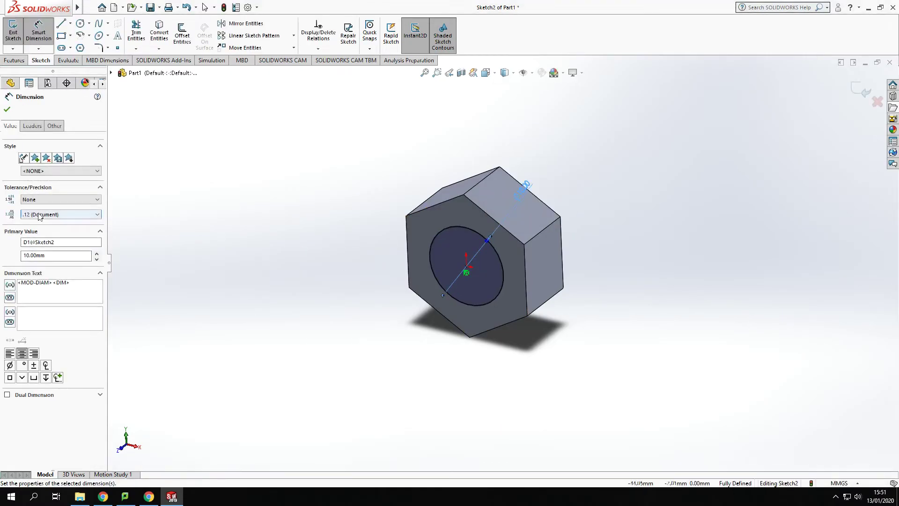
Step: Extrude the circle 50 mm into the bolt shaft
{"action": "left_click", "coordinate": [14, 60]}
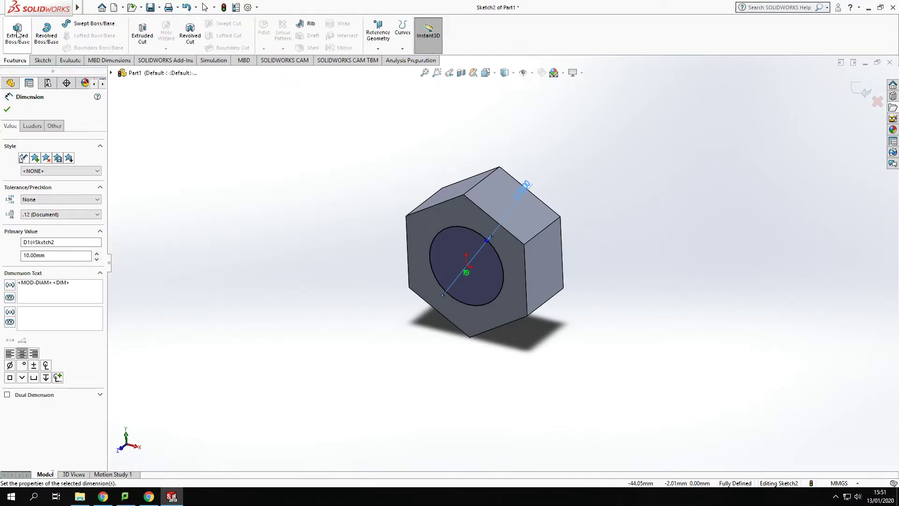
{"action": "left_click", "coordinate": [17, 33]}
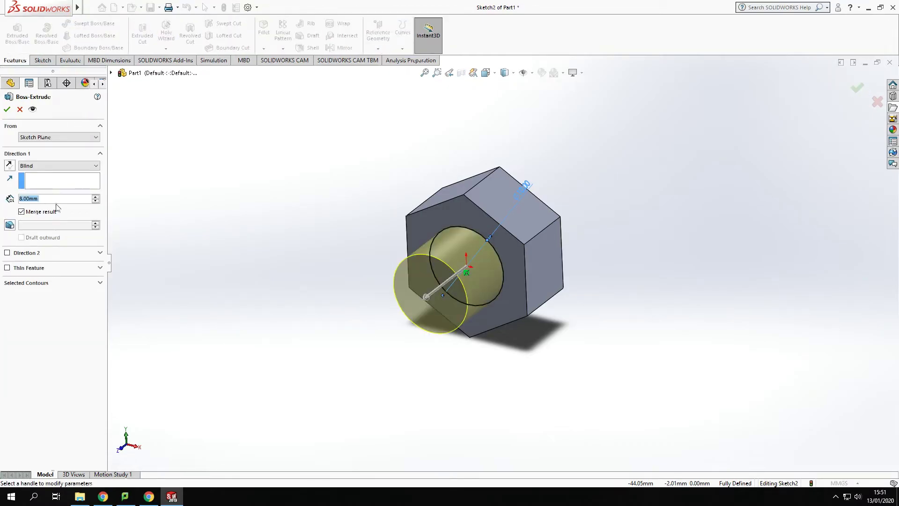
{"action": "type", "text": "50"}
{"action": "key", "text": "Return"}
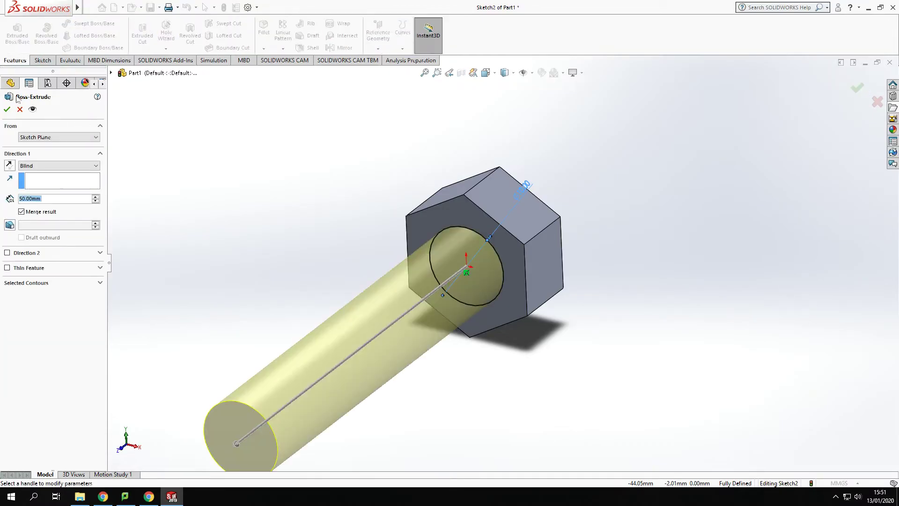
{"action": "left_click", "coordinate": [8, 110]}
{"action": "middle_click_drag", "start_coordinate": [538, 373], "coordinate": [616, 411]}
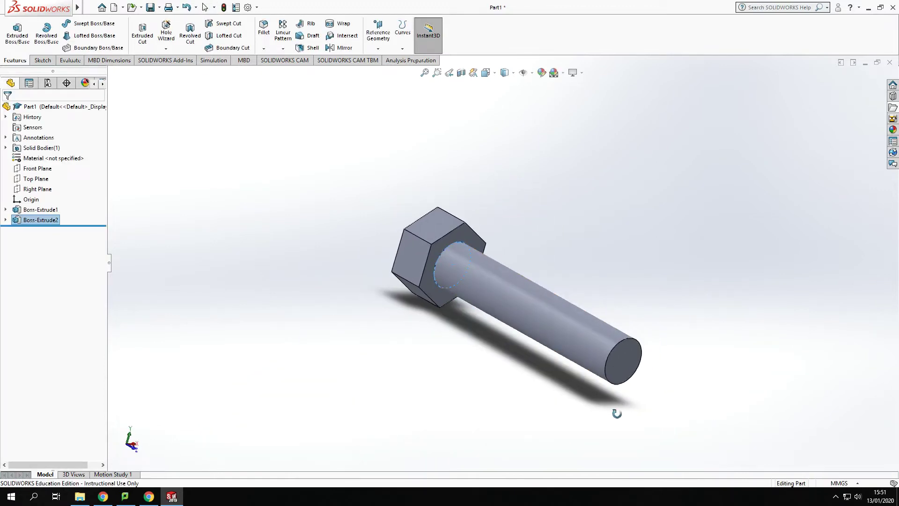
Step: Orbit the bolt, then expand the Hole Wizard dropdown on the Features tab
{"action": "middle_click_drag", "start_coordinate": [569, 303], "coordinate": [579, 338]}
{"action": "key", "text": "Escape"}
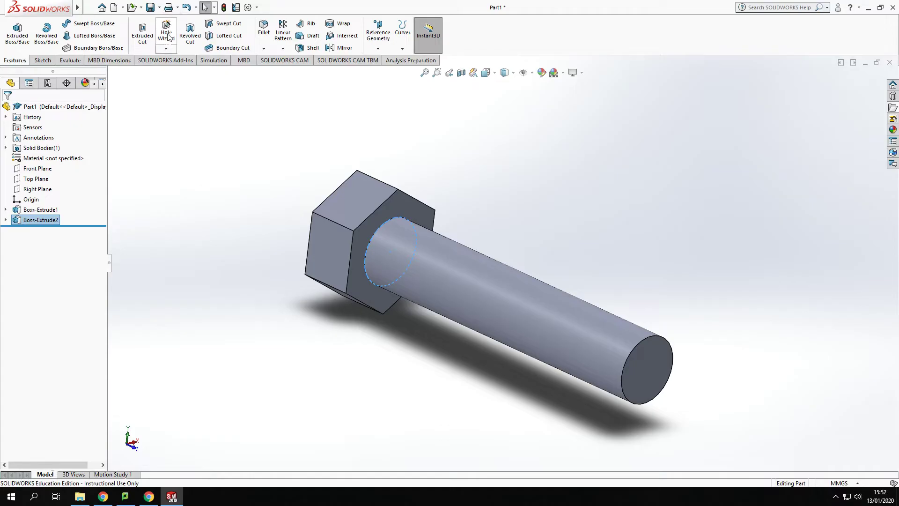
{"action": "left_click", "coordinate": [166, 50]}
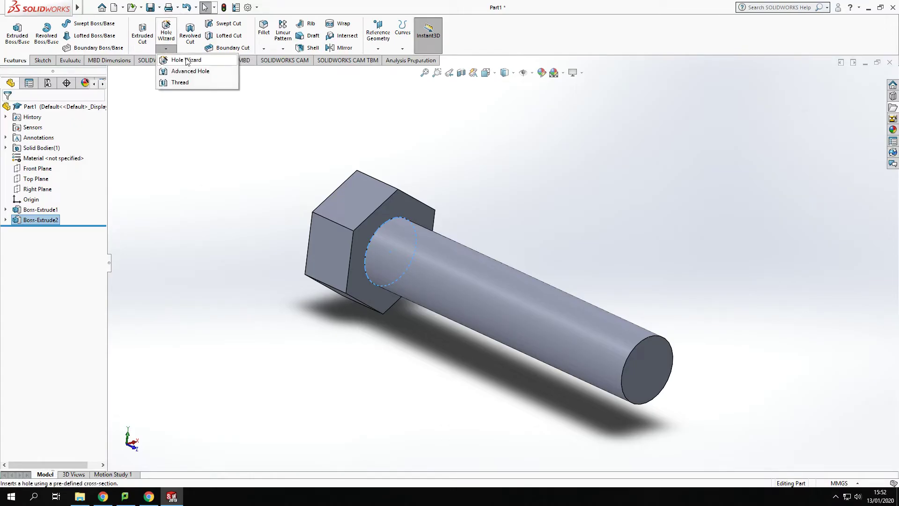
Step: Choose Thread from the Hole Wizard list and accept the nominal-profile warning
{"action": "left_click", "coordinate": [181, 83]}
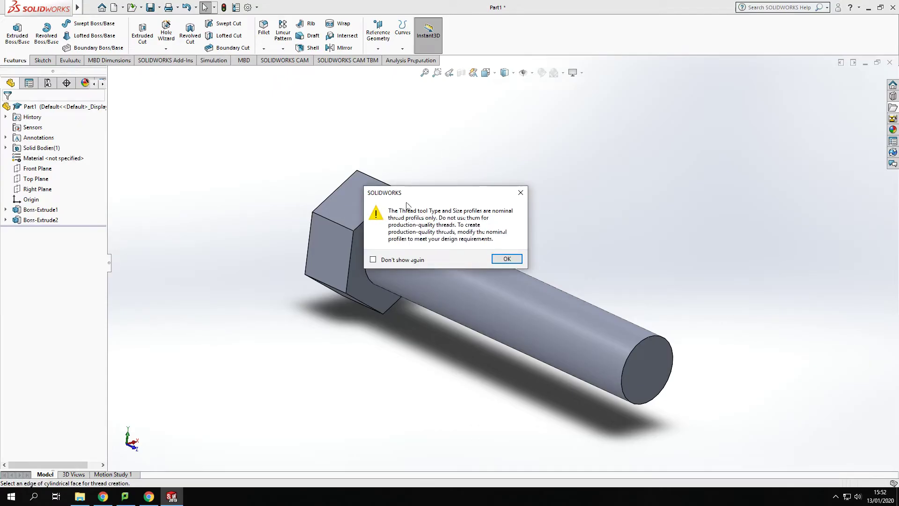
{"action": "left_click", "coordinate": [501, 257]}
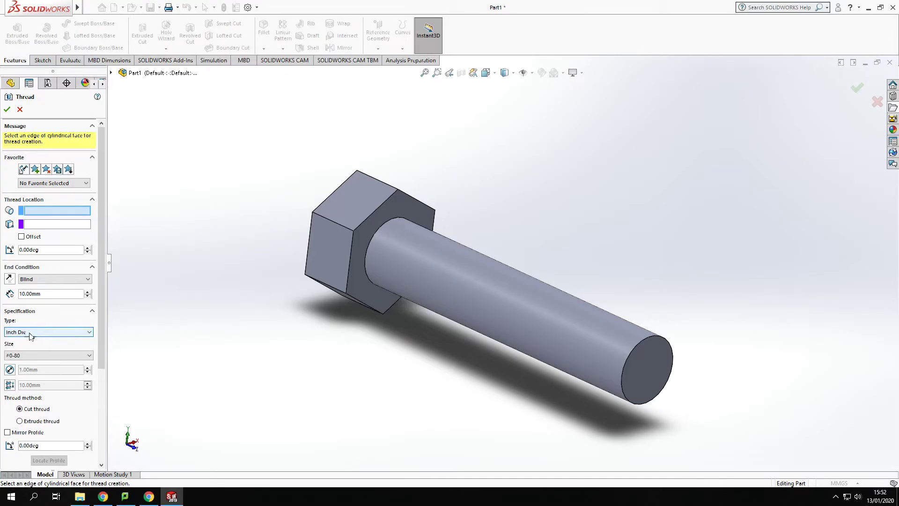
Step: Set the thread type to Metric Die and the size to M10x1.5
{"action": "left_click", "coordinate": [33, 331]}
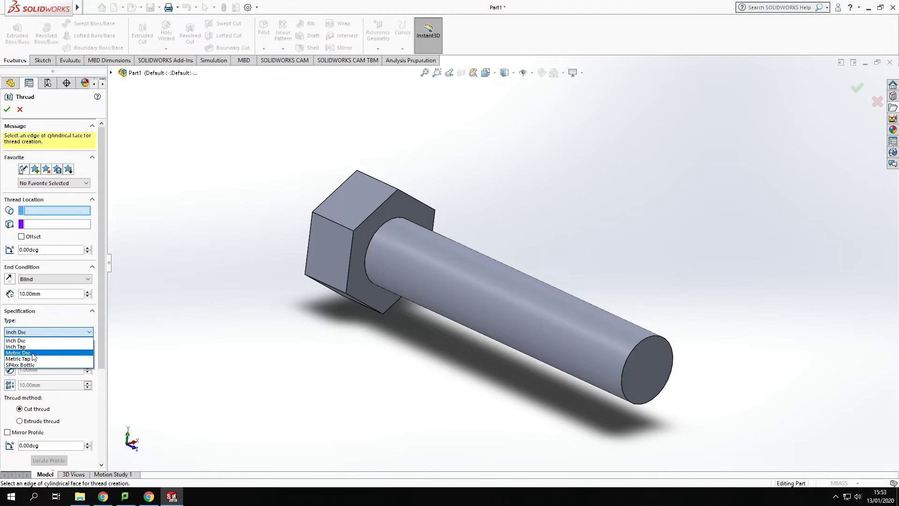
{"action": "left_click", "coordinate": [36, 353]}
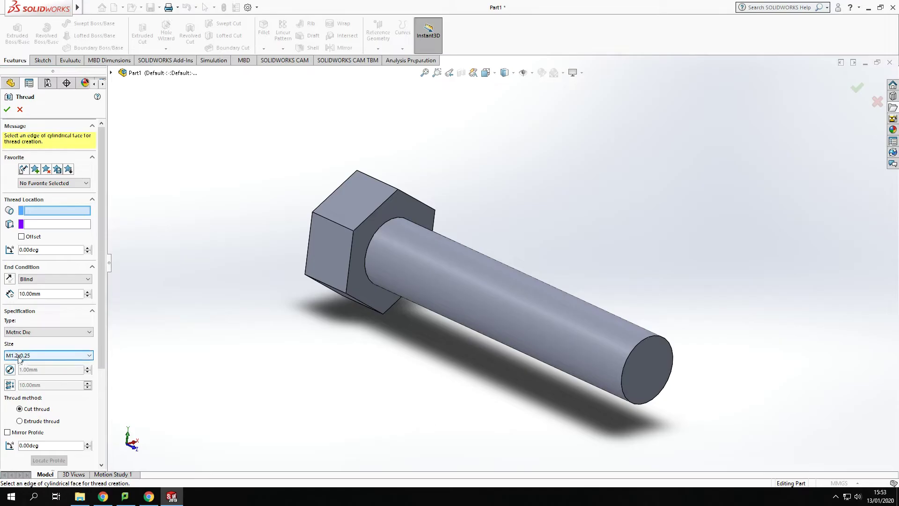
{"action": "left_click", "coordinate": [20, 359]}
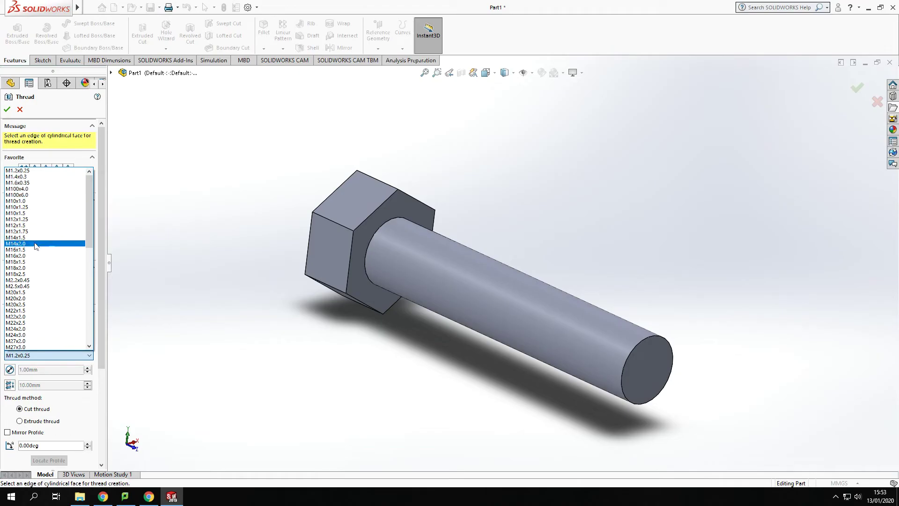
{"action": "mouse_move", "coordinate": [88, 217]}
{"action": "left_mouse_down"}
{"action": "mouse_move", "coordinate": [87, 241]}
{"action": "mouse_move", "coordinate": [86, 210]}
{"action": "left_mouse_up"}
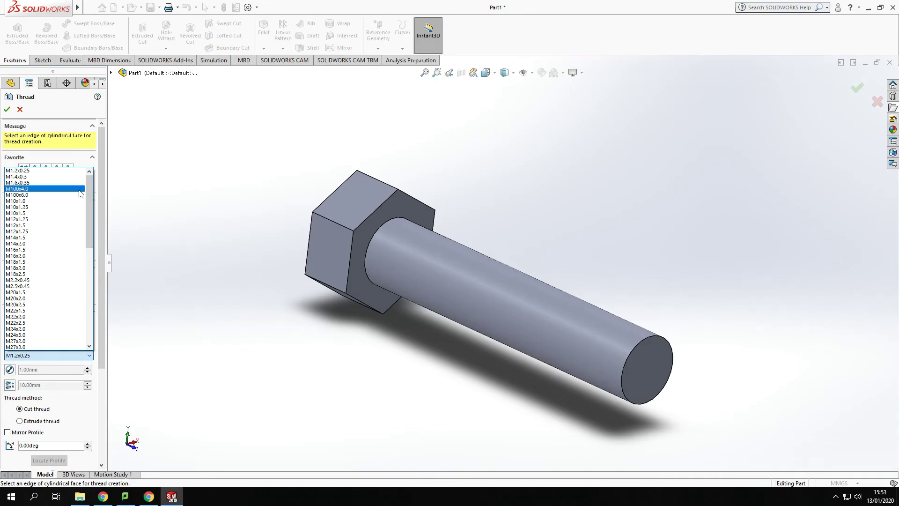
{"action": "left_click", "coordinate": [39, 213]}
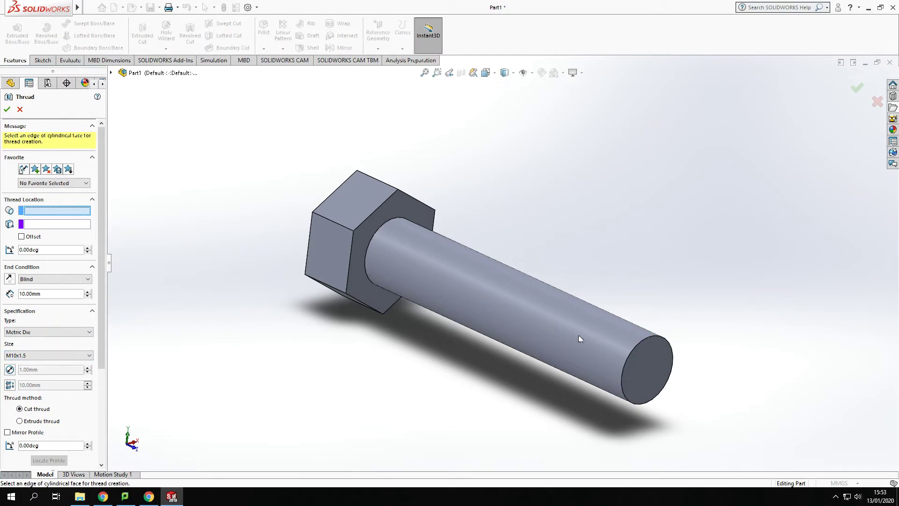
Step: Start the thread at the shaft's circular end edge with a 40 mm Blind depth
{"action": "left_click", "coordinate": [652, 337]}
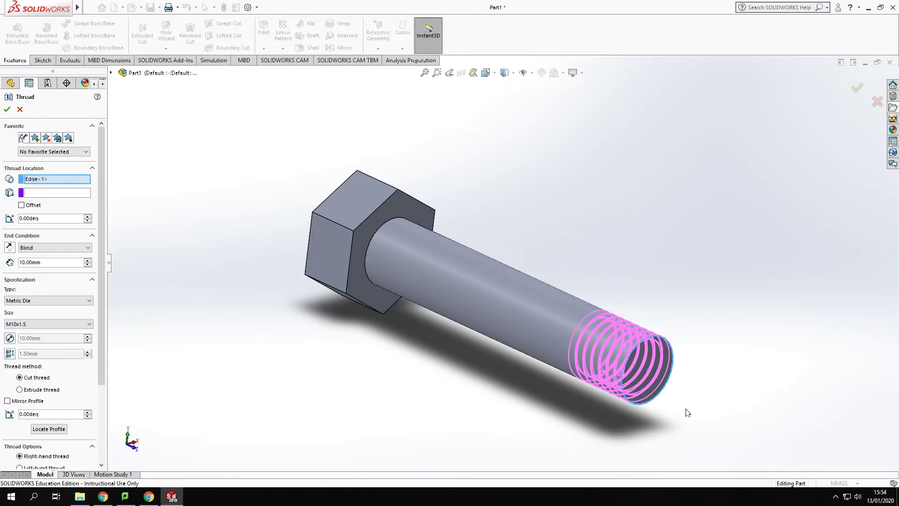
{"action": "scroll", "coordinate": [679, 381], "scroll_direction": "down", "scroll_amount": 4}
{"action": "middle_click_drag", "start_coordinate": [675, 381], "coordinate": [527, 367]}
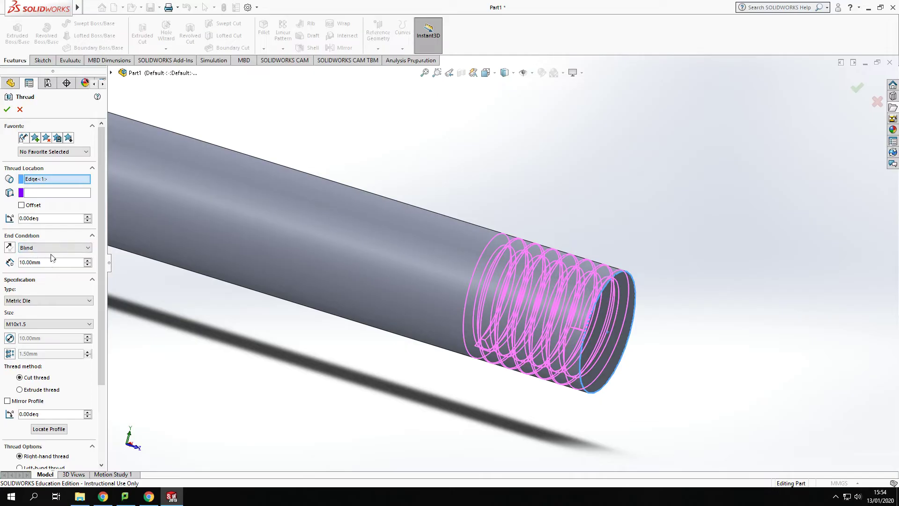
{"action": "scroll", "coordinate": [222, 341], "scroll_direction": "up", "scroll_amount": 3}
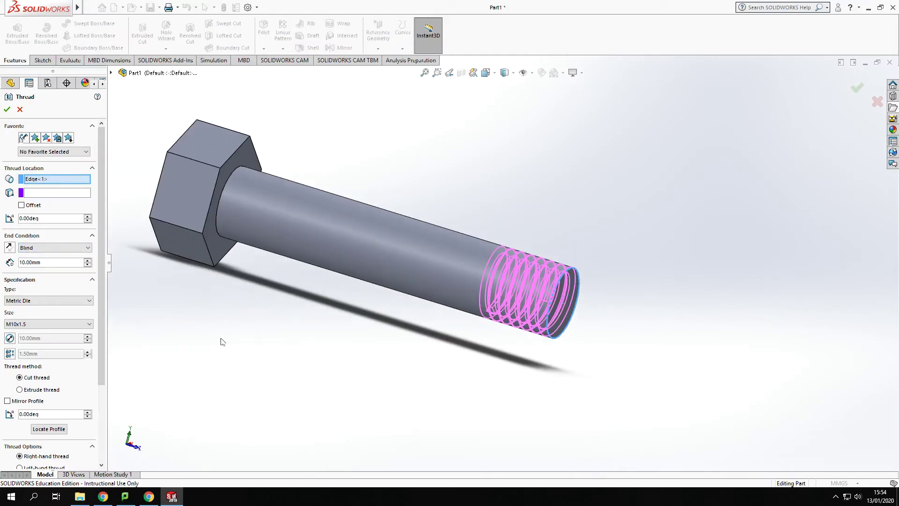
{"action": "double_click", "coordinate": [49, 262]}
{"action": "type", "text": "40"}
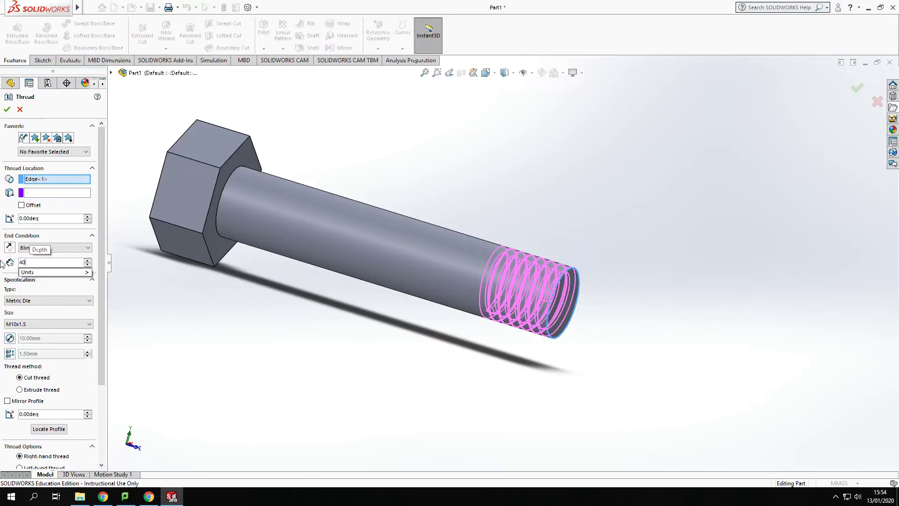
{"action": "key", "text": "Return"}
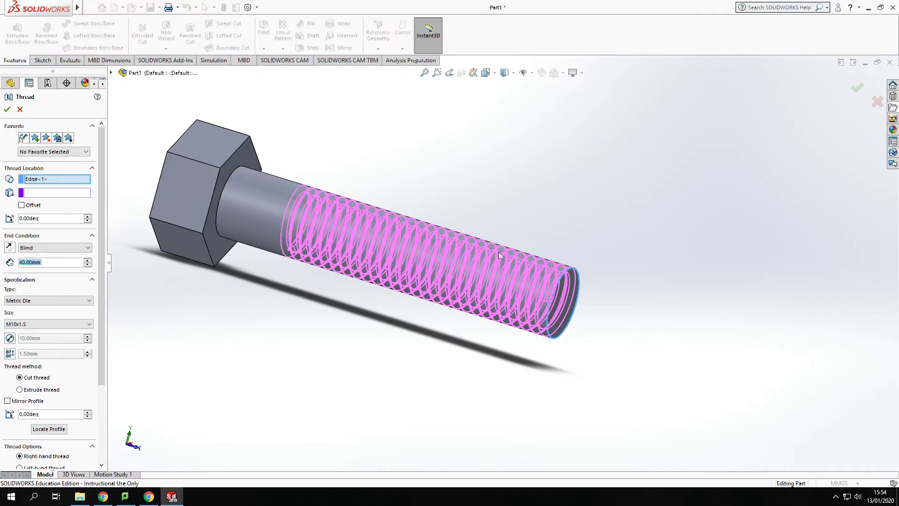
{"action": "scroll", "coordinate": [550, 305], "scroll_direction": "down", "scroll_amount": 5}
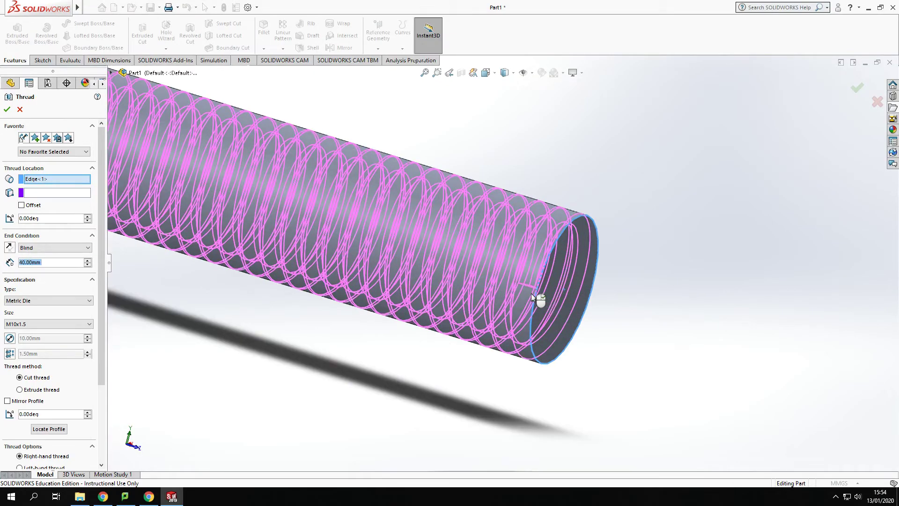
{"action": "scroll", "coordinate": [530, 283], "scroll_direction": "up", "scroll_amount": 3}
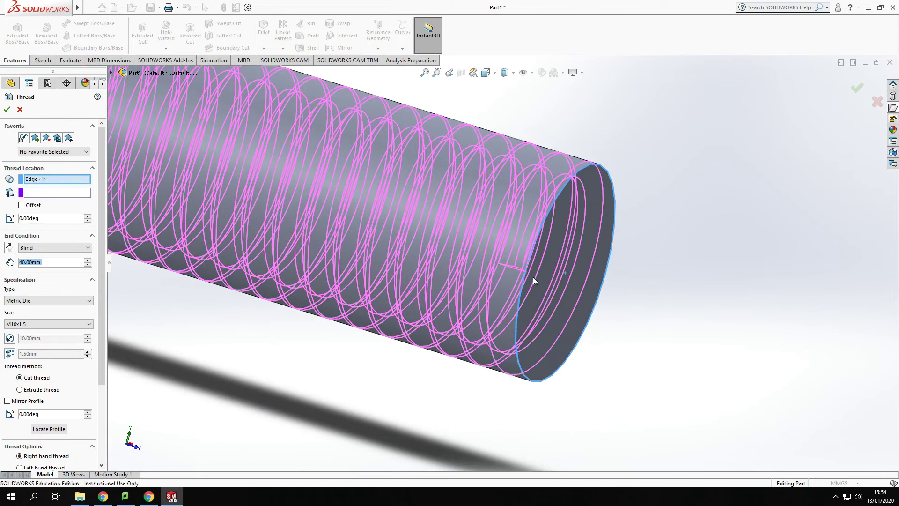
{"action": "scroll", "coordinate": [532, 277], "scroll_direction": "down", "scroll_amount": 2}
{"action": "middle_click_drag", "start_coordinate": [612, 304], "coordinate": [548, 281]}
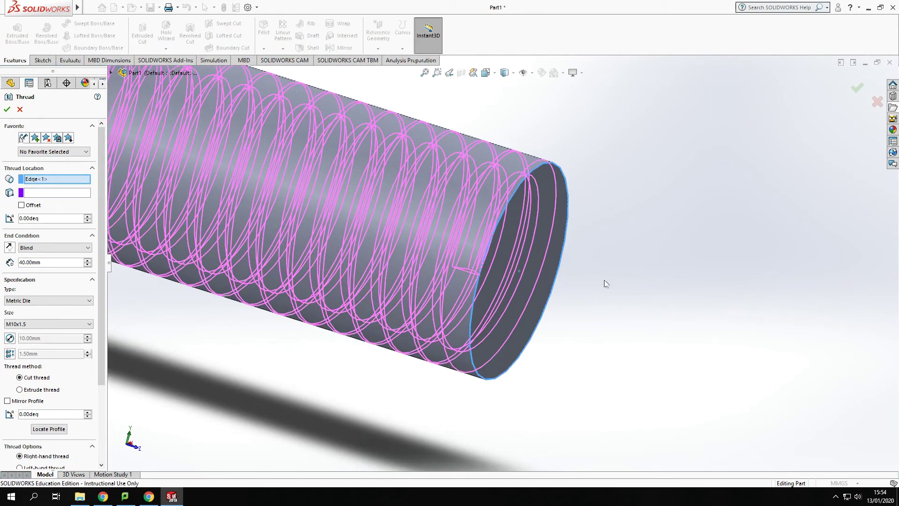
Step: Confirm the thread feature and zoom in on the thread's end at the shaft face
{"action": "left_click", "coordinate": [6, 108]}
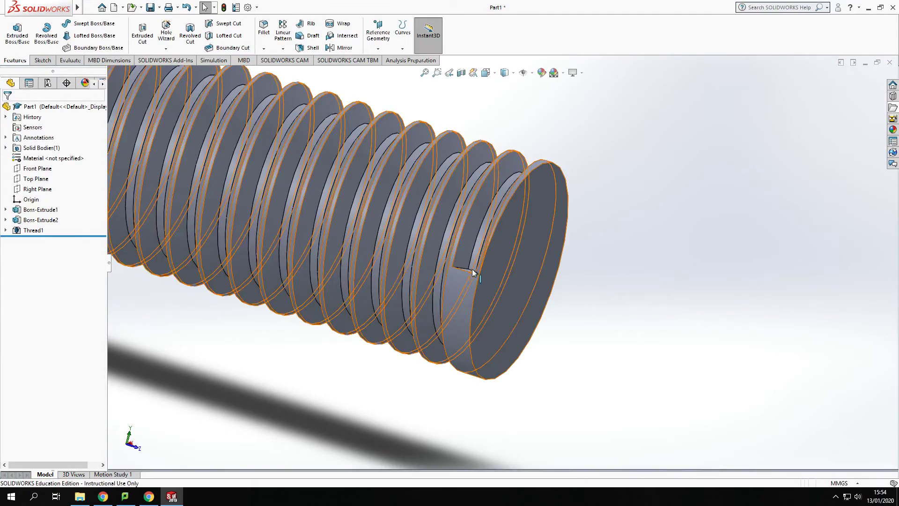
{"action": "scroll", "coordinate": [491, 293], "scroll_direction": "down", "scroll_amount": 2}
{"action": "middle_click_drag", "start_coordinate": [483, 304], "coordinate": [752, 374]}
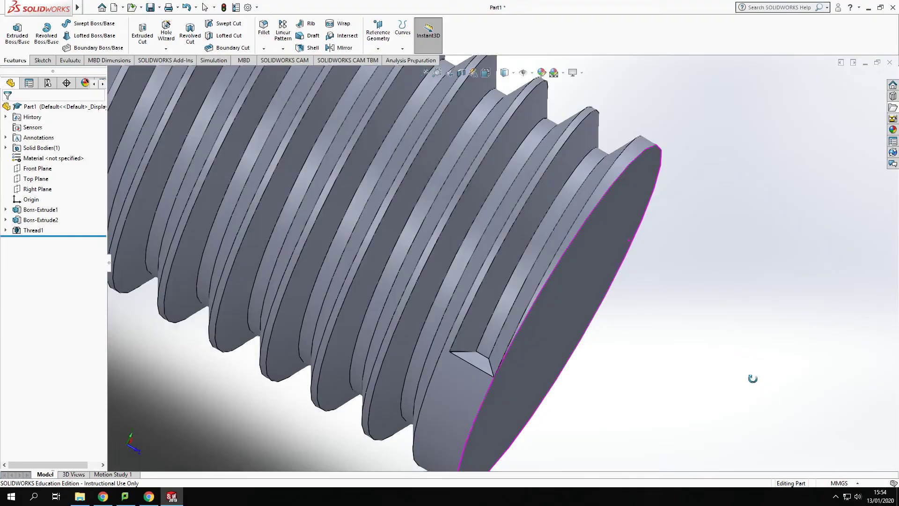
{"action": "scroll", "coordinate": [454, 357], "scroll_direction": "down", "scroll_amount": 3}
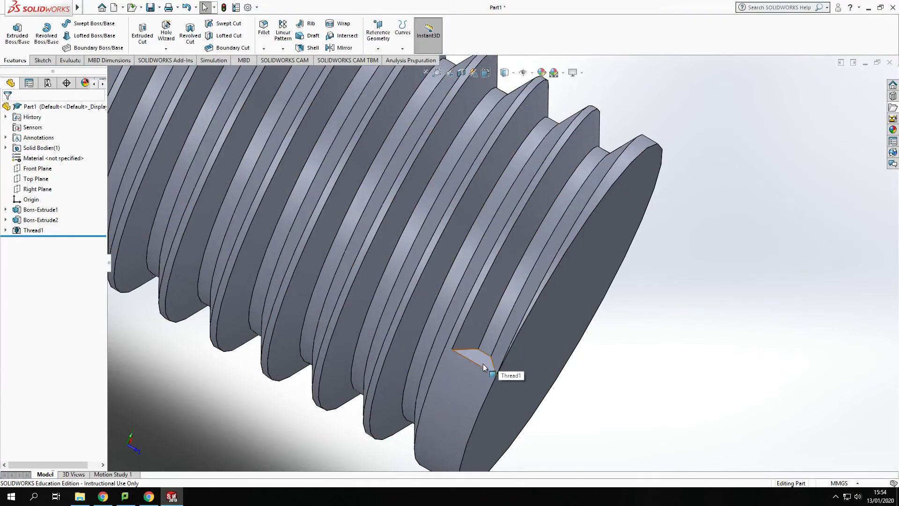
{"action": "middle_click_drag", "start_coordinate": [485, 364], "coordinate": [517, 260]}
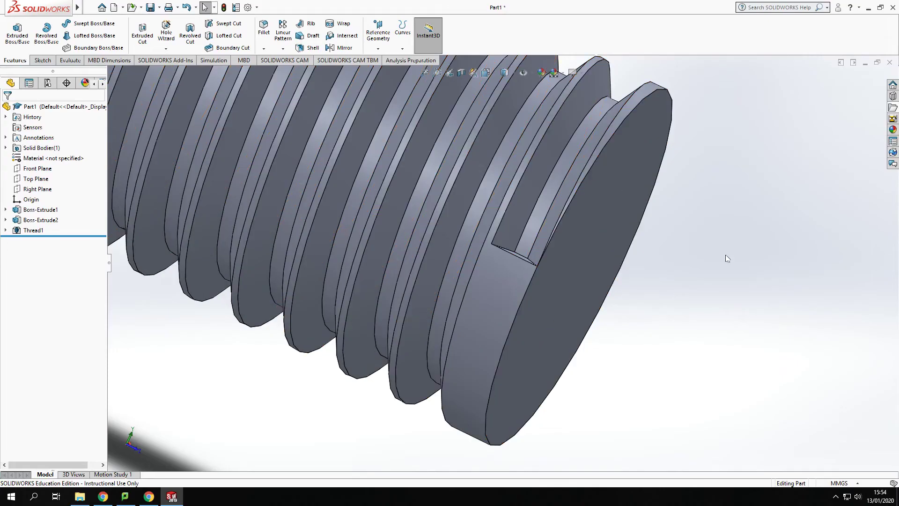
Step: Edit Thread1 to add a reversed 1.5 mm start offset and apply it
{"action": "right_click", "coordinate": [22, 230]}
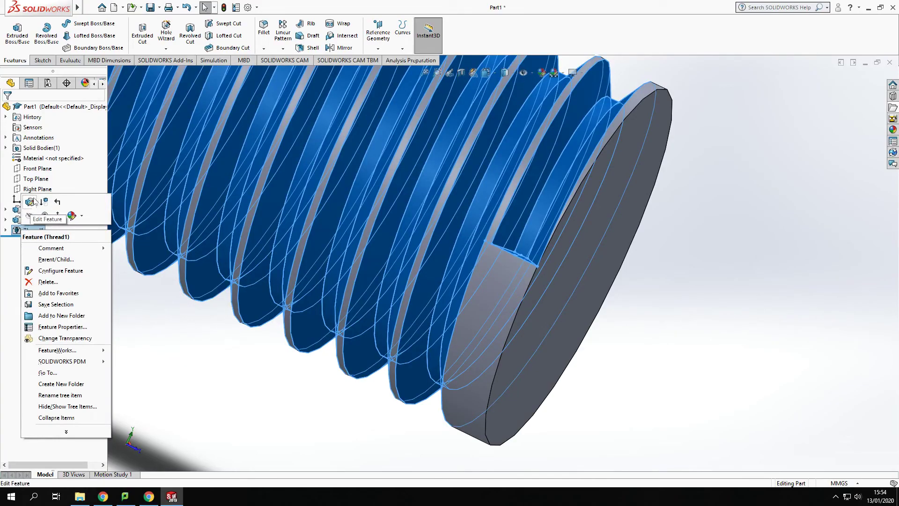
{"action": "left_click", "coordinate": [29, 202]}
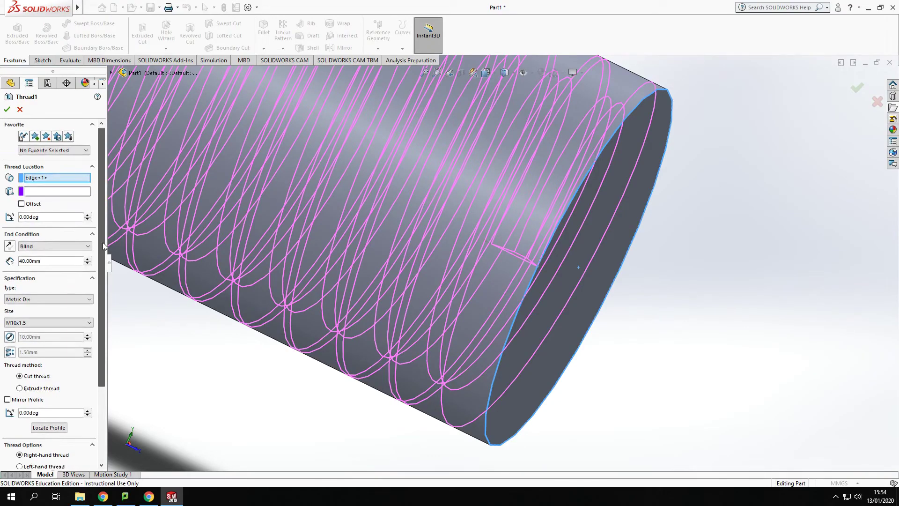
{"action": "left_click", "coordinate": [21, 206]}
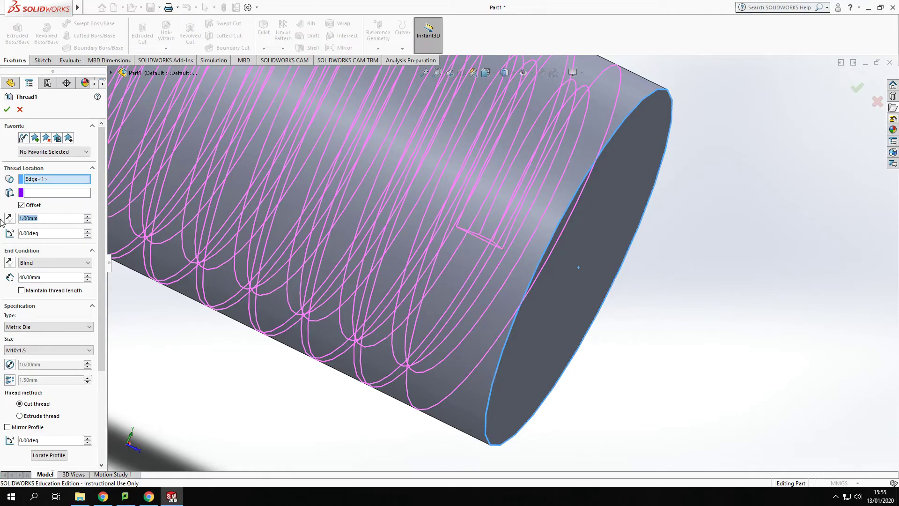
{"action": "type", "text": "1.5"}
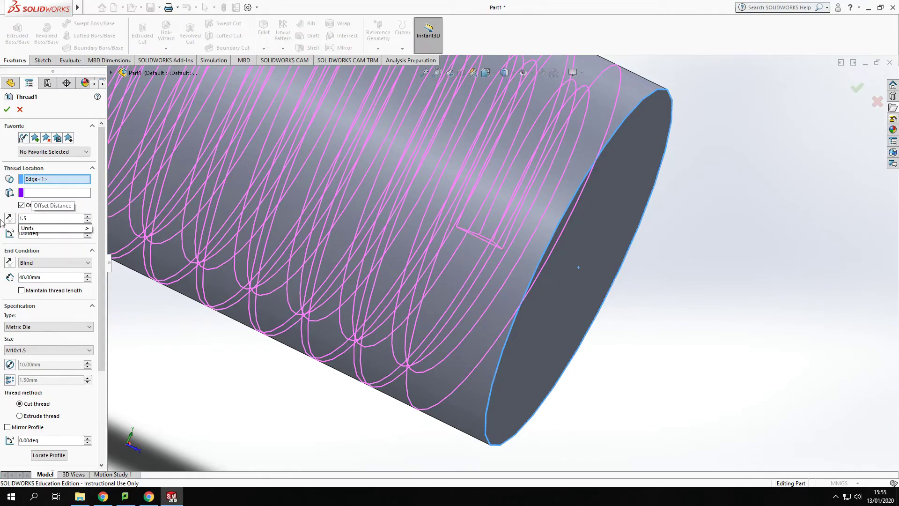
{"action": "key", "text": "Return"}
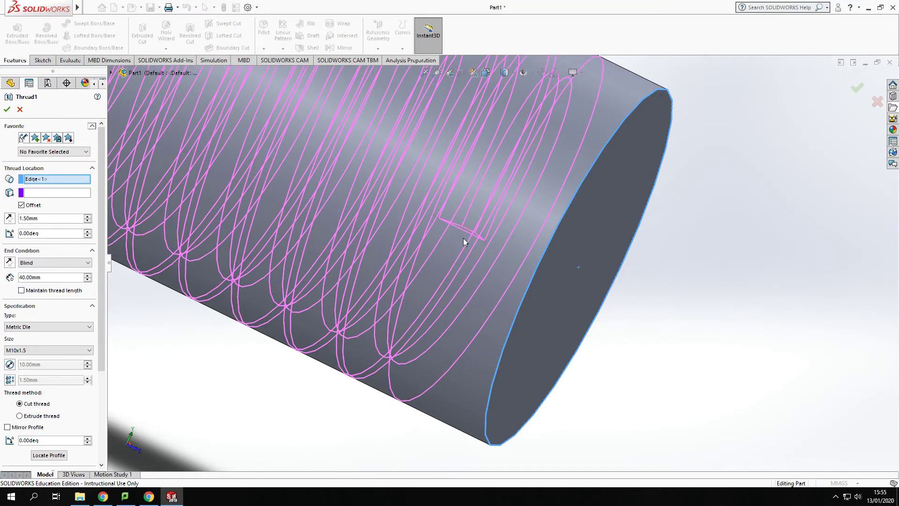
{"action": "left_click", "coordinate": [8, 218]}
{"action": "middle_click_drag", "start_coordinate": [660, 305], "coordinate": [653, 202]}
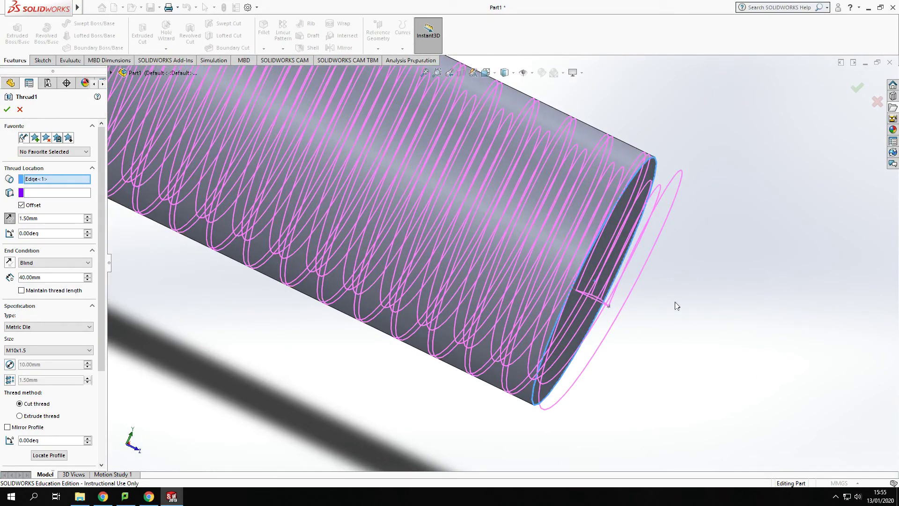
{"action": "left_click", "coordinate": [7, 110]}
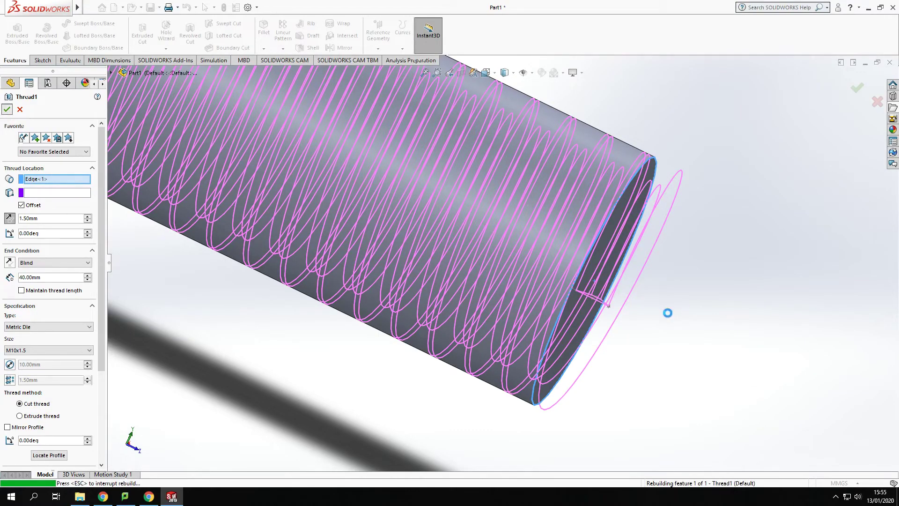
{"action": "middle_click_drag", "start_coordinate": [682, 315], "coordinate": [682, 256]}
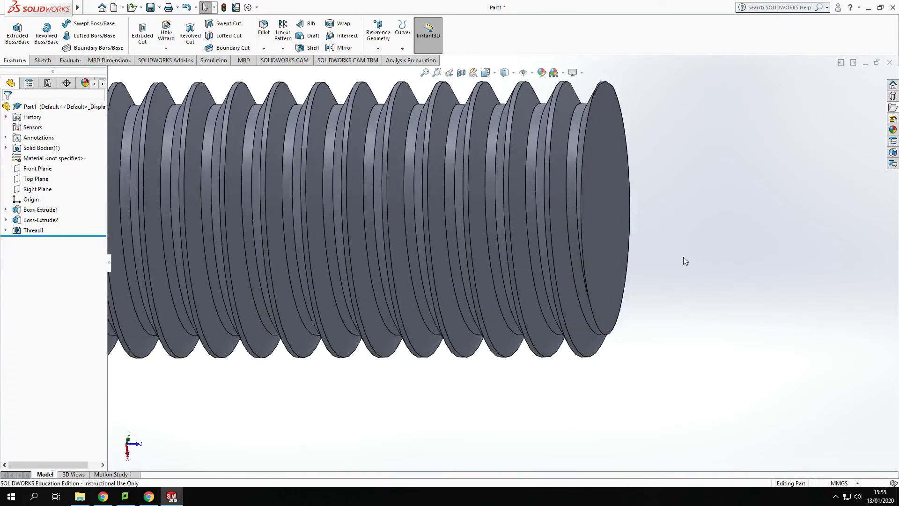
{"action": "scroll", "coordinate": [679, 265], "scroll_direction": "up", "scroll_amount": 4}
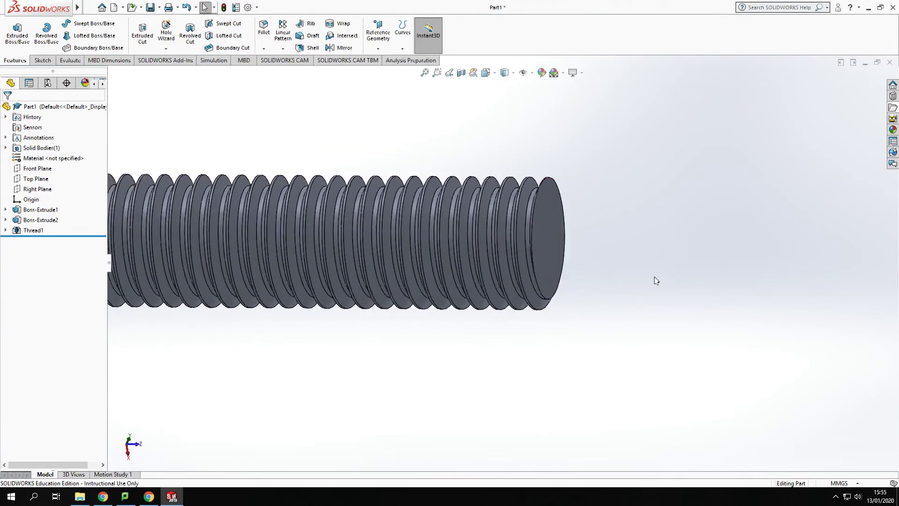
Step: Reopen Thread1 via Edit Feature and tick Maintain thread length
{"action": "right_click", "coordinate": [33, 230]}
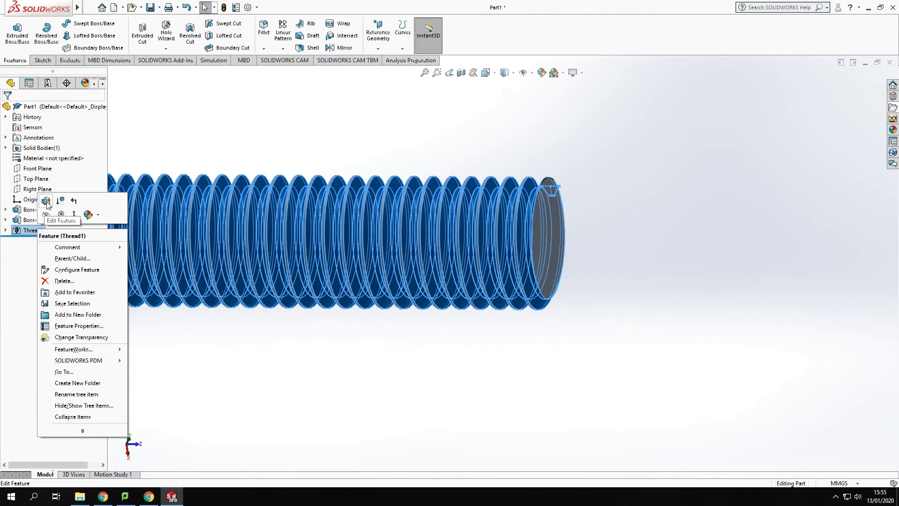
{"action": "left_click", "coordinate": [46, 202]}
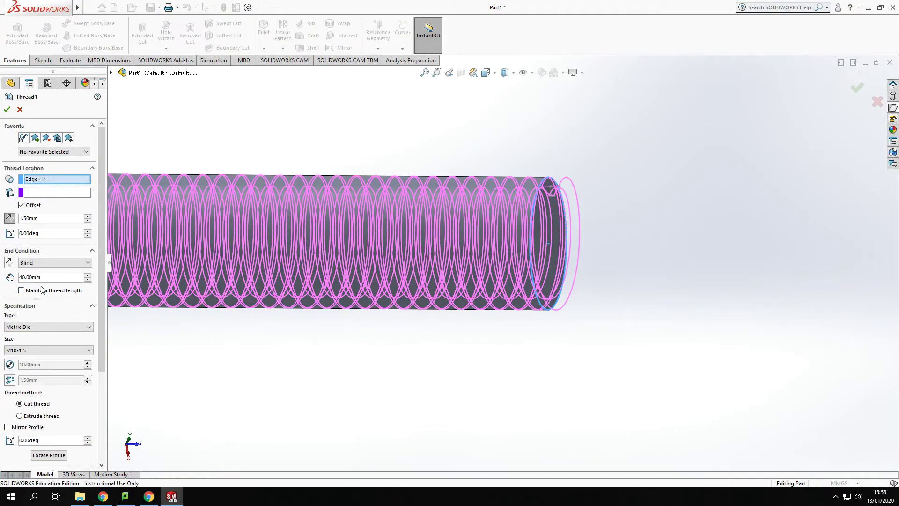
{"action": "scroll", "coordinate": [435, 356], "scroll_direction": "up", "scroll_amount": 3}
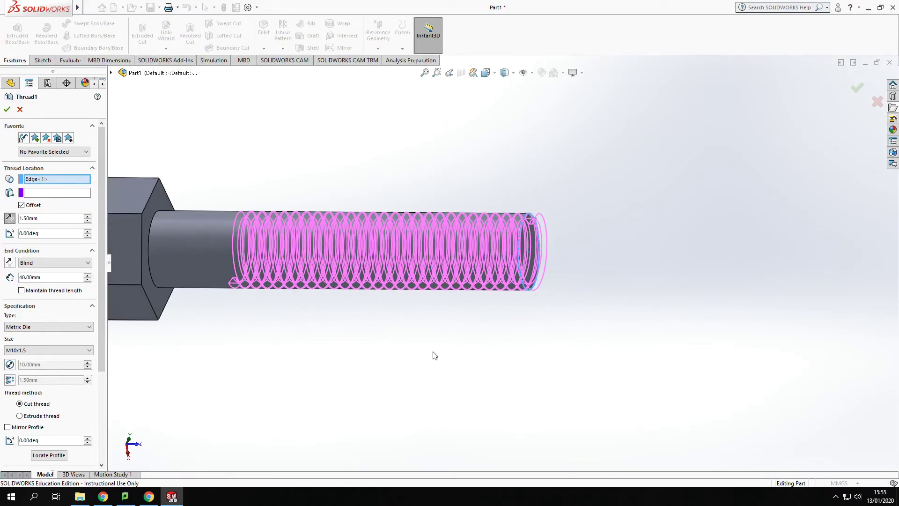
{"action": "middle_click_drag", "start_coordinate": [541, 226], "coordinate": [580, 229]}
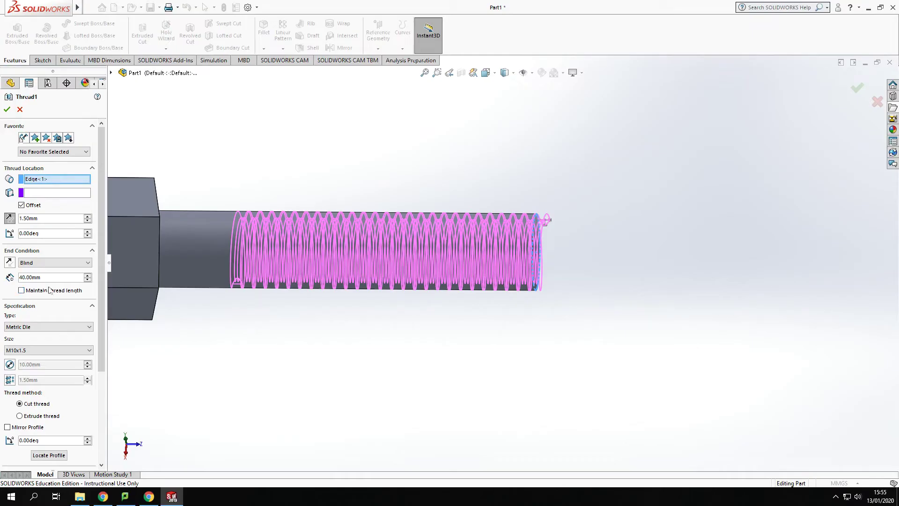
{"action": "left_click", "coordinate": [21, 290]}
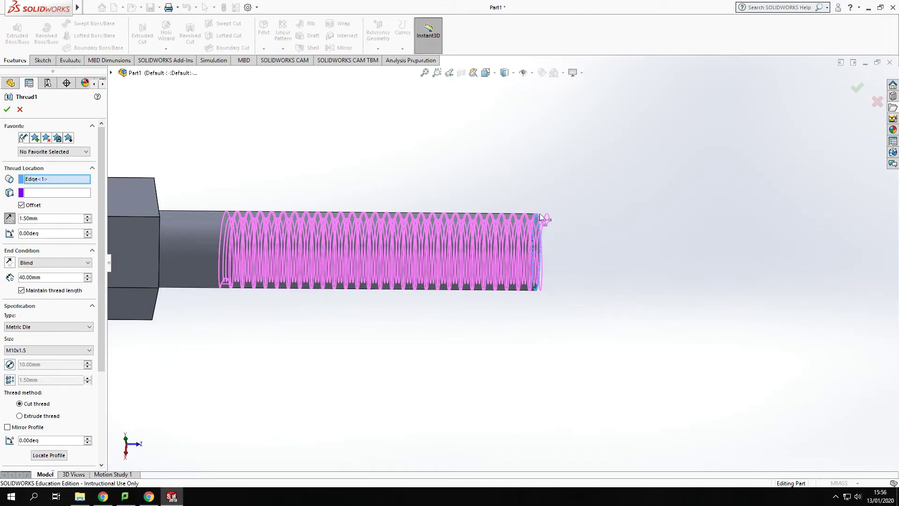
{"action": "middle_click_drag", "start_coordinate": [584, 259], "coordinate": [566, 261]}
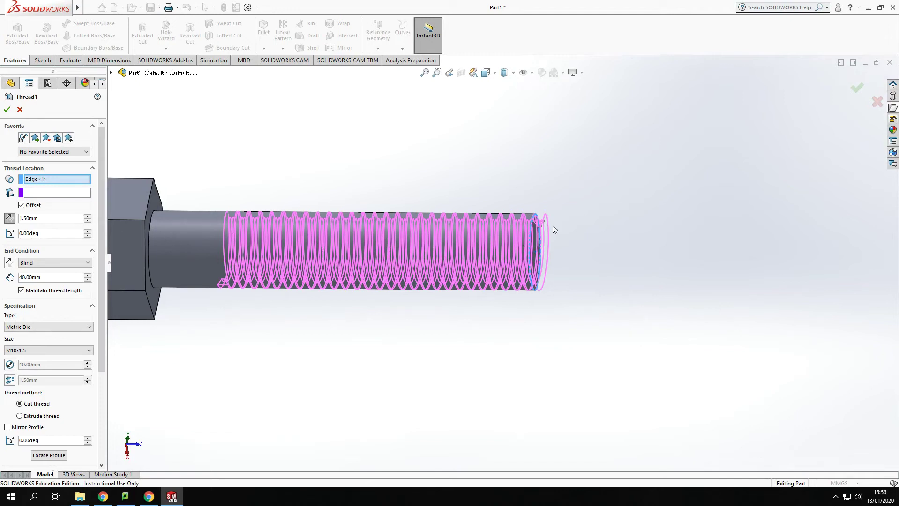
{"action": "middle_click_drag", "start_coordinate": [617, 226], "coordinate": [591, 261]}
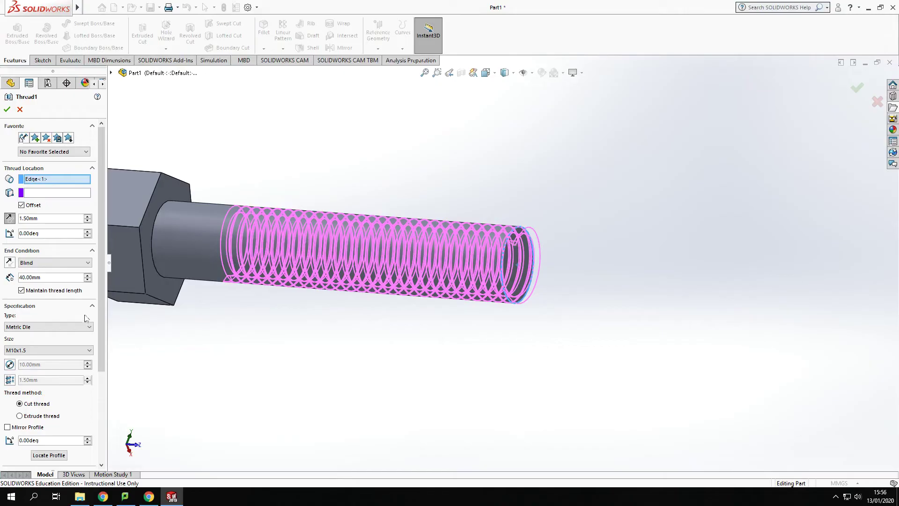
{"action": "scroll", "coordinate": [51, 310], "scroll_direction": "down", "scroll_amount": 3}
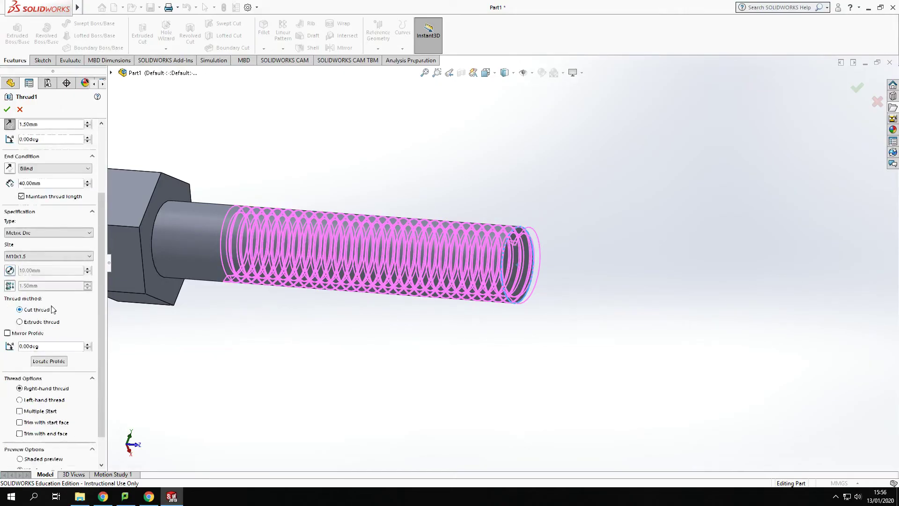
{"action": "scroll", "coordinate": [58, 299], "scroll_direction": "up", "scroll_amount": 3}
{"action": "scroll", "coordinate": [101, 227], "scroll_direction": "down", "scroll_amount": 2}
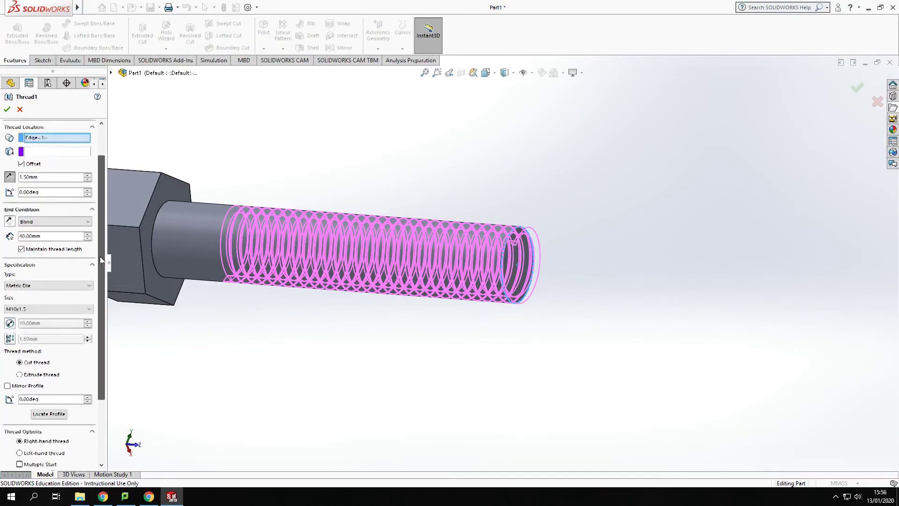
{"action": "scroll", "coordinate": [100, 206], "scroll_direction": "up", "scroll_amount": 2}
{"action": "scroll", "coordinate": [104, 258], "scroll_direction": "down", "scroll_amount": 2}
{"action": "scroll", "coordinate": [105, 257], "scroll_direction": "down", "scroll_amount": 3}
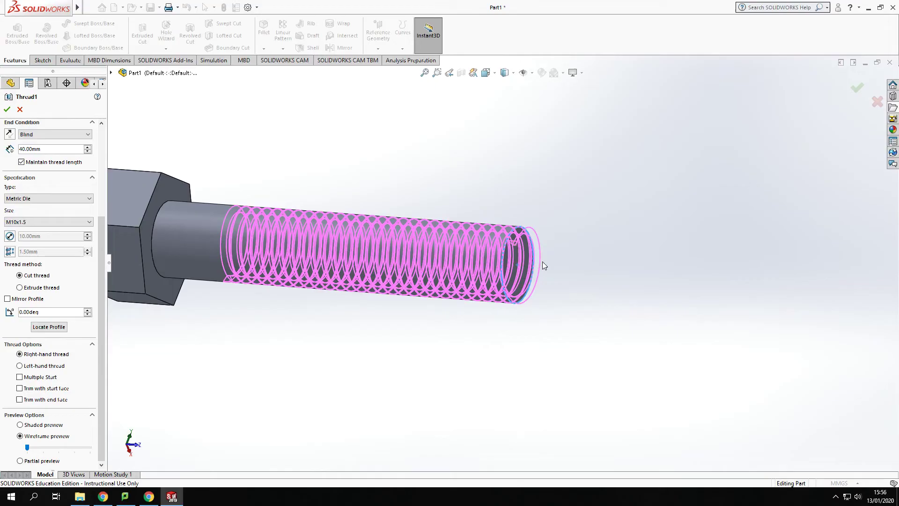
{"action": "left_click", "coordinate": [19, 365]}
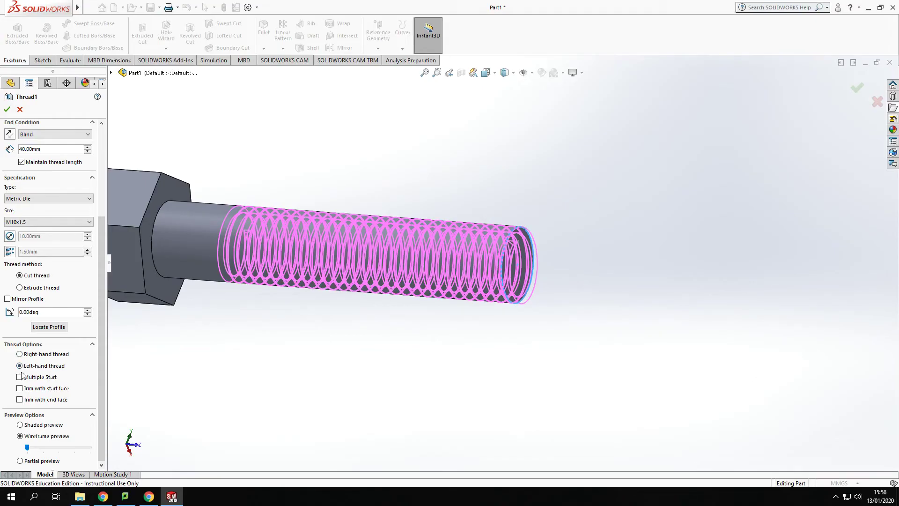
{"action": "left_click", "coordinate": [19, 354]}
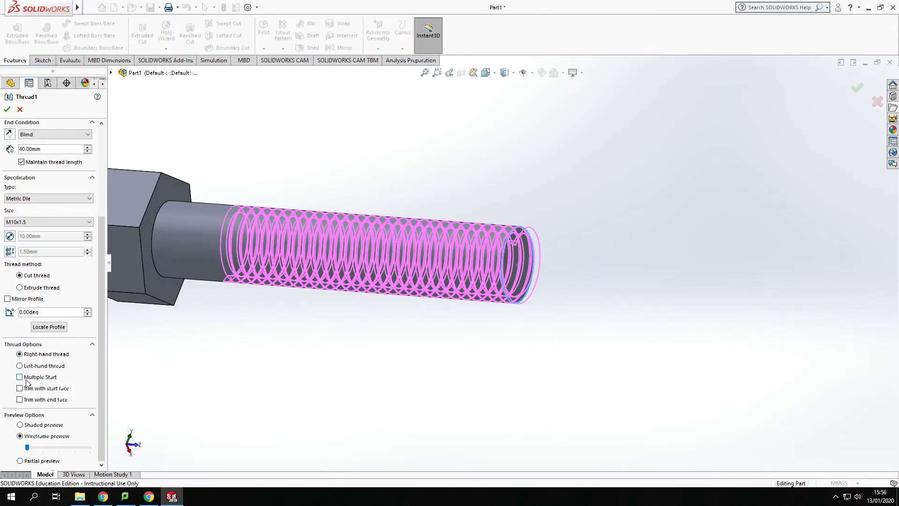
{"action": "left_click", "coordinate": [20, 377]}
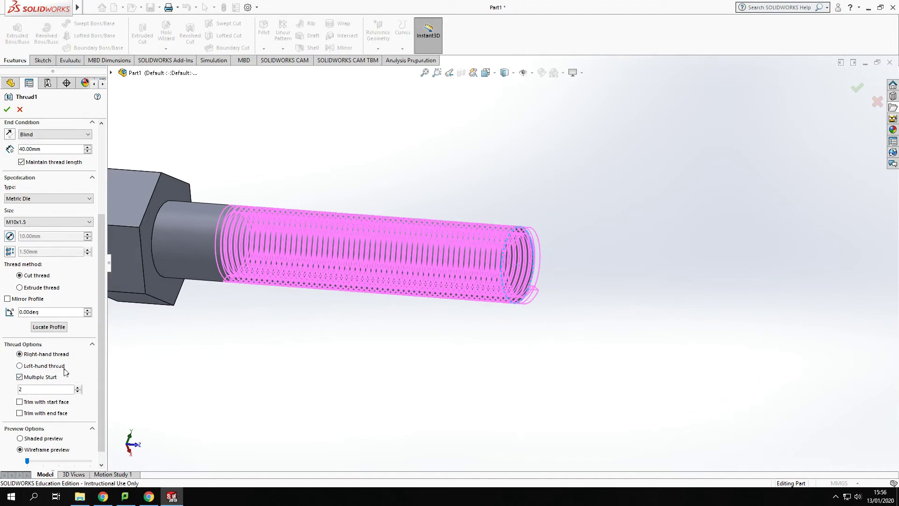
{"action": "middle_click_drag", "start_coordinate": [609, 291], "coordinate": [517, 287]}
{"action": "scroll", "coordinate": [473, 342], "scroll_direction": "up", "scroll_amount": 3}
{"action": "middle_click_drag", "start_coordinate": [341, 321], "coordinate": [303, 331]}
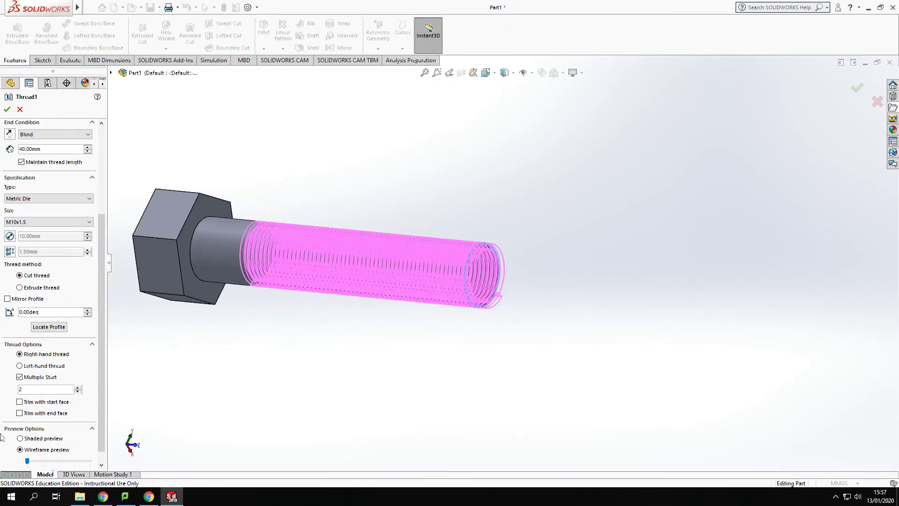
{"action": "left_click", "coordinate": [19, 377]}
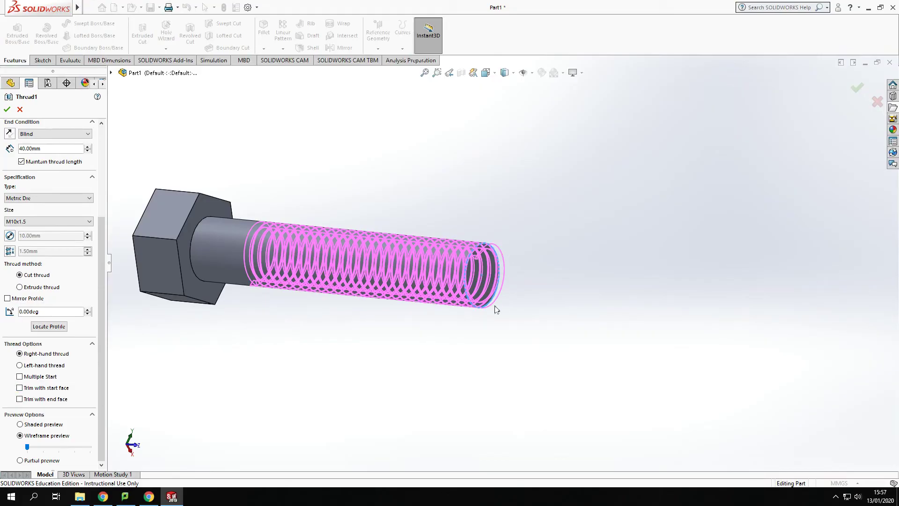
Step: Tick Trim with start face and bring the whole bolt back into view
{"action": "left_click", "coordinate": [19, 388]}
{"action": "scroll", "coordinate": [528, 257], "scroll_direction": "down", "scroll_amount": 4}
{"action": "middle_click_drag", "start_coordinate": [510, 270], "coordinate": [537, 280]}
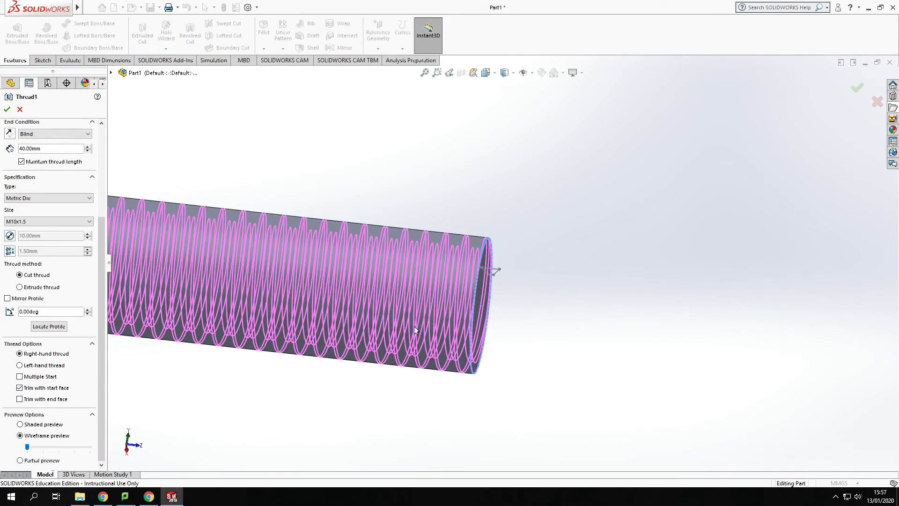
{"action": "scroll", "coordinate": [362, 407], "scroll_direction": "up", "scroll_amount": 3}
{"action": "middle_click_drag", "start_coordinate": [368, 405], "coordinate": [280, 337]}
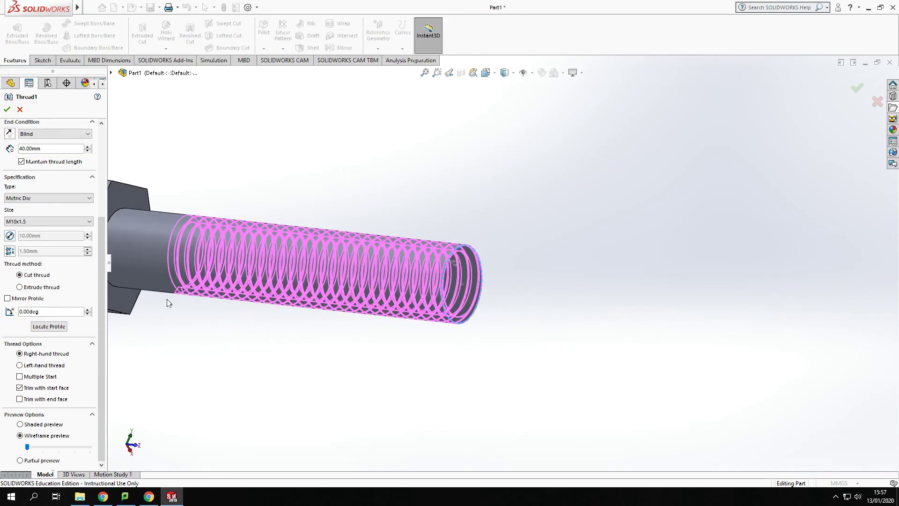
{"action": "scroll", "coordinate": [169, 309], "scroll_direction": "up", "scroll_amount": 2}
{"action": "middle_click_drag", "start_coordinate": [283, 259], "coordinate": [320, 262], "text": "ctrl"}
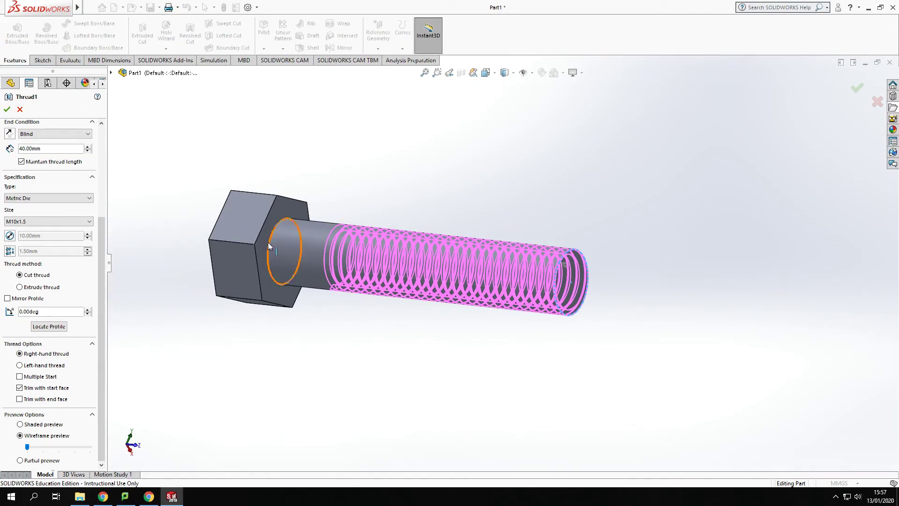
{"action": "left_click_drag", "start_coordinate": [98, 336], "coordinate": [98, 248]}
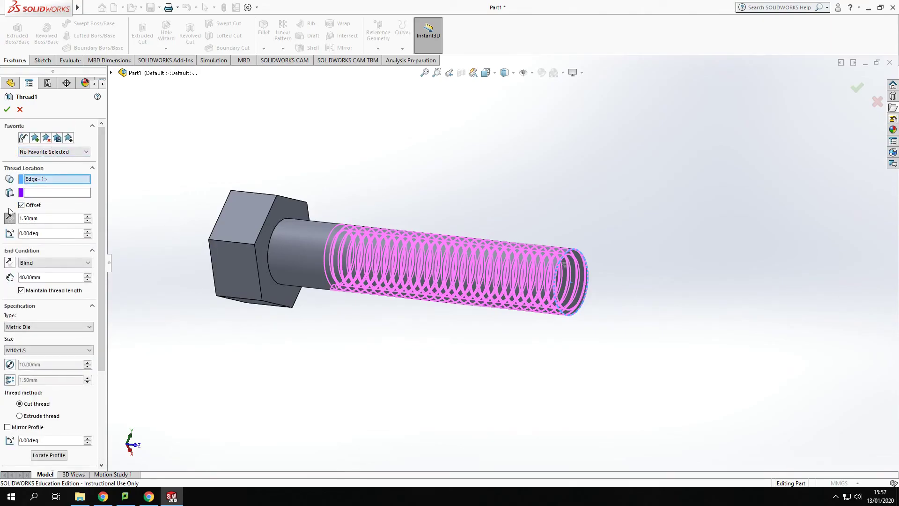
Step: End the thread Up To Selection at the head's underside and build Thread1
{"action": "left_click", "coordinate": [45, 263]}
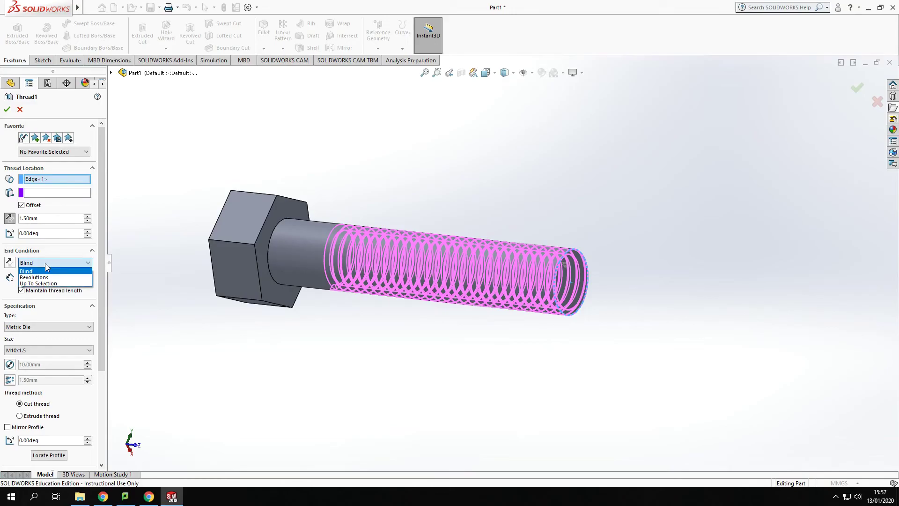
{"action": "left_click", "coordinate": [44, 283]}
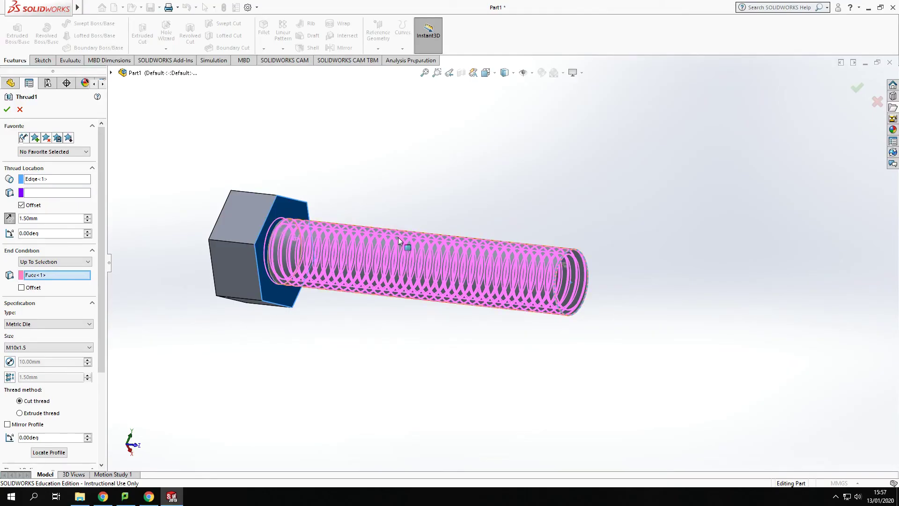
{"action": "scroll", "coordinate": [274, 250], "scroll_direction": "down", "scroll_amount": 5}
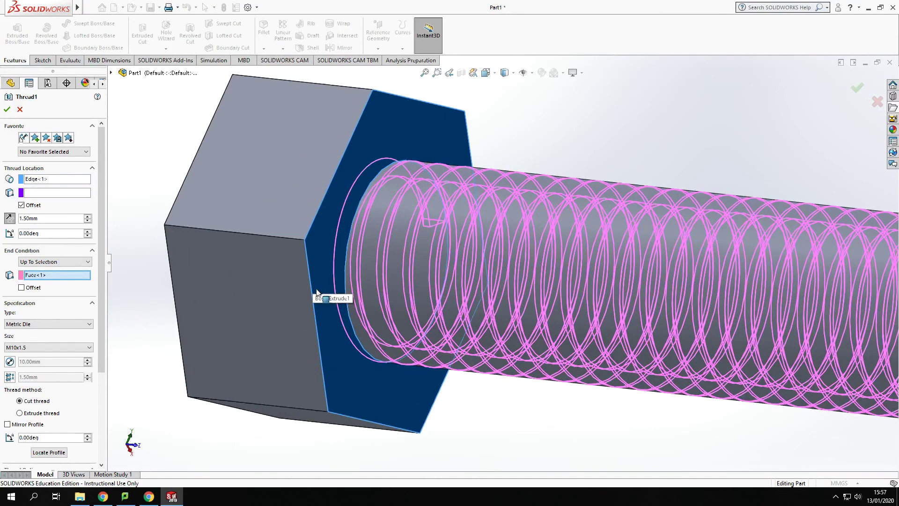
{"action": "middle_click_drag", "start_coordinate": [315, 361], "coordinate": [336, 357]}
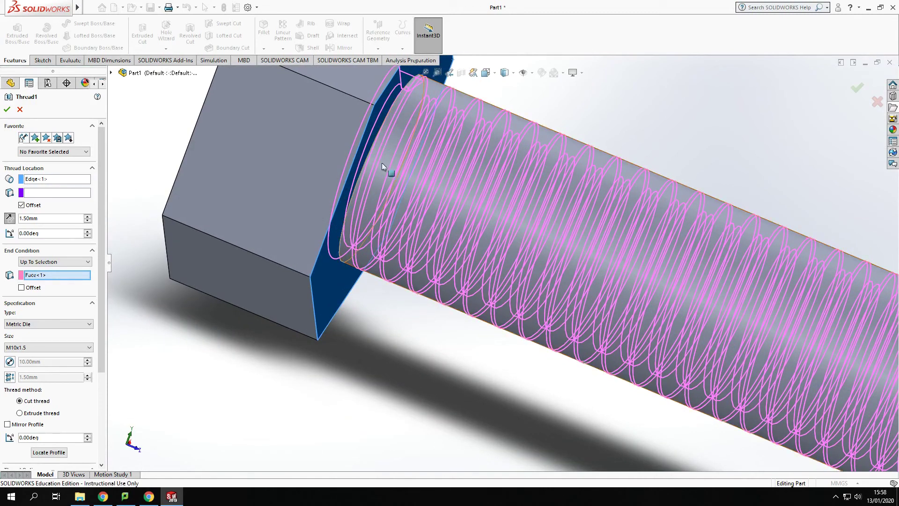
{"action": "scroll", "coordinate": [515, 305], "scroll_direction": "up", "scroll_amount": 3}
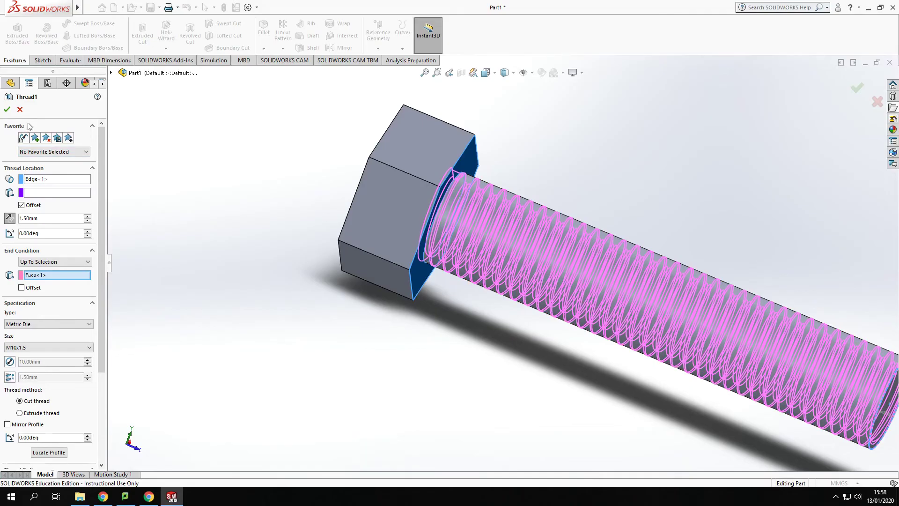
{"action": "left_click", "coordinate": [7, 109]}
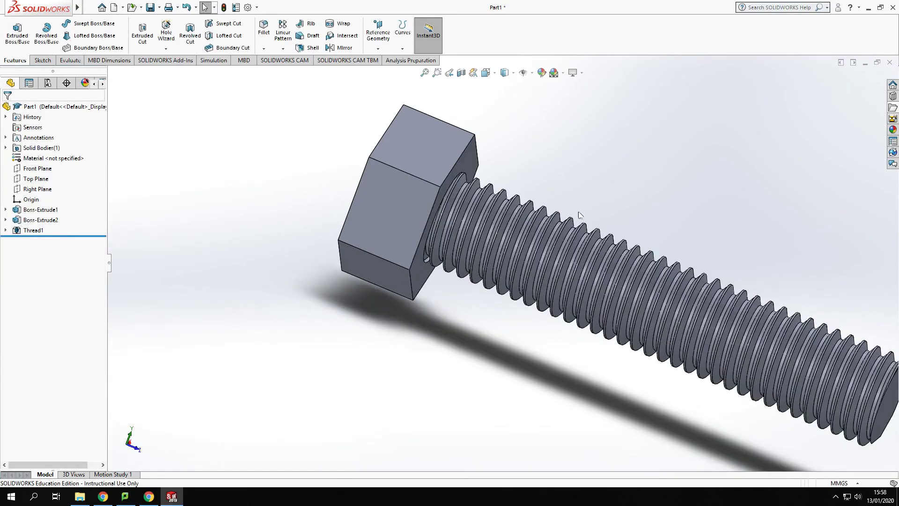
Step: Zoom and orbit around the bolt head to inspect where the thread meets it
{"action": "scroll", "coordinate": [445, 232], "scroll_direction": "down", "scroll_amount": 5}
{"action": "scroll", "coordinate": [396, 356], "scroll_direction": "up", "scroll_amount": 3}
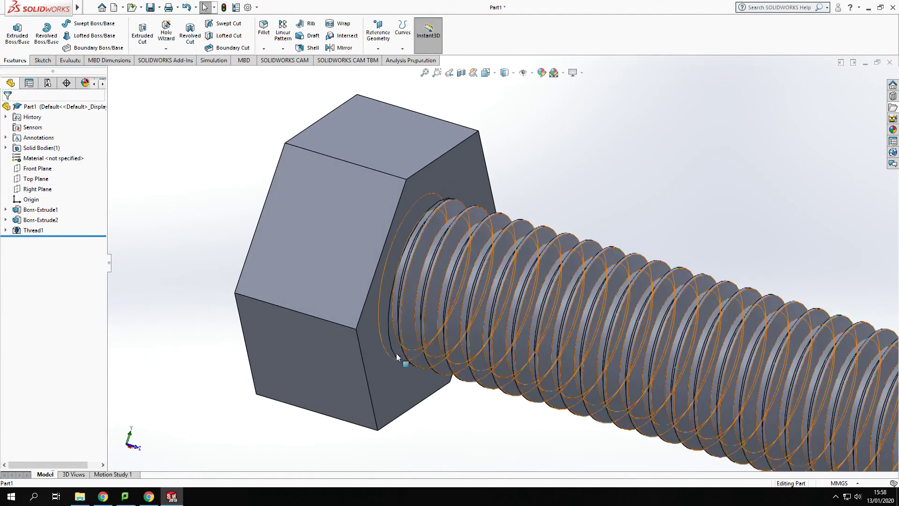
{"action": "scroll", "coordinate": [394, 355], "scroll_direction": "down", "scroll_amount": 5}
{"action": "scroll", "coordinate": [394, 355], "scroll_direction": "down", "scroll_amount": 3}
{"action": "middle_click_drag", "start_coordinate": [423, 342], "coordinate": [509, 281]}
{"action": "scroll", "coordinate": [504, 311], "scroll_direction": "up", "scroll_amount": 8}
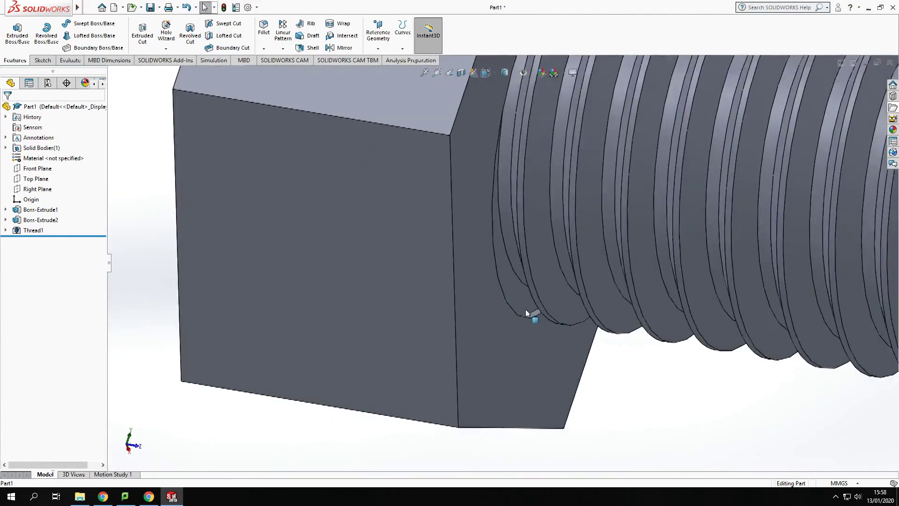
{"action": "scroll", "coordinate": [765, 262], "scroll_direction": "down", "scroll_amount": 2}
{"action": "scroll", "coordinate": [413, 236], "scroll_direction": "down", "scroll_amount": 4}
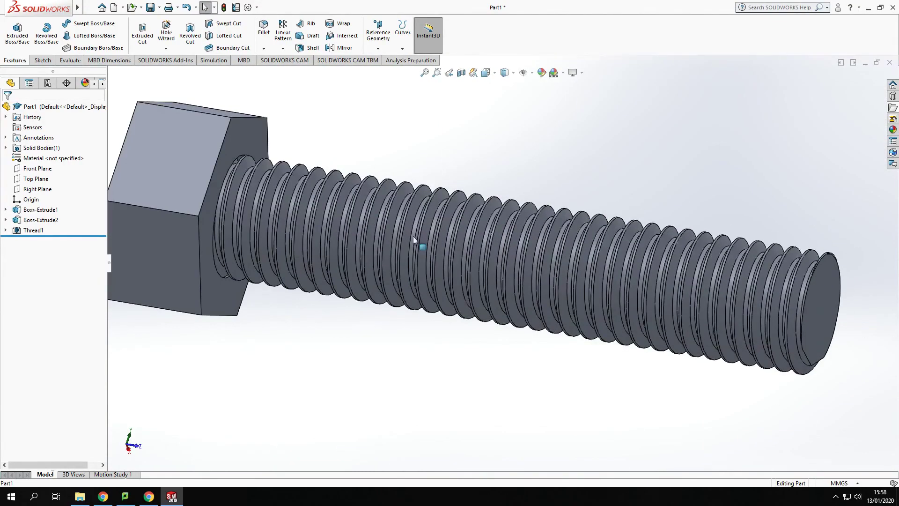
{"action": "scroll", "coordinate": [347, 187], "scroll_direction": "up", "scroll_amount": 3}
{"action": "scroll", "coordinate": [311, 257], "scroll_direction": "down", "scroll_amount": 4}
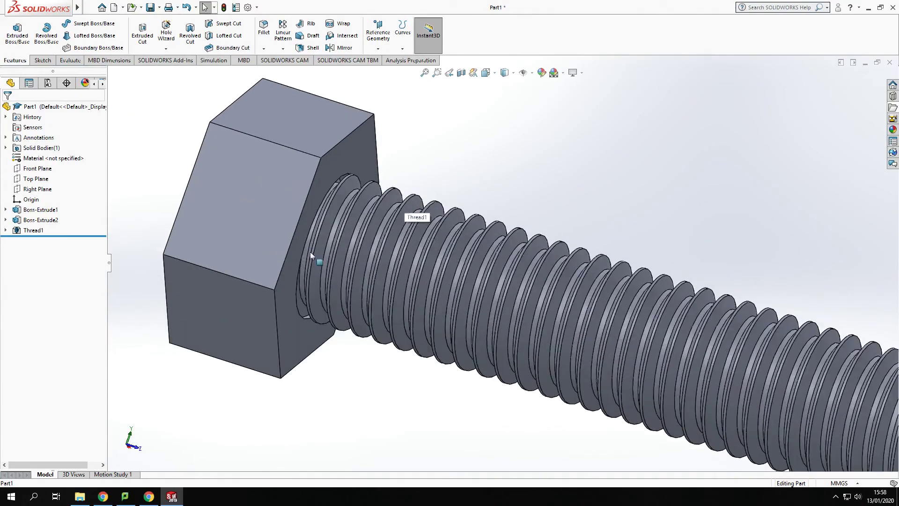
Step: Edit Thread1 to also enable Trim with end face, keeping the start-face trim
{"action": "right_click", "coordinate": [26, 231]}
{"action": "left_click", "coordinate": [30, 199]}
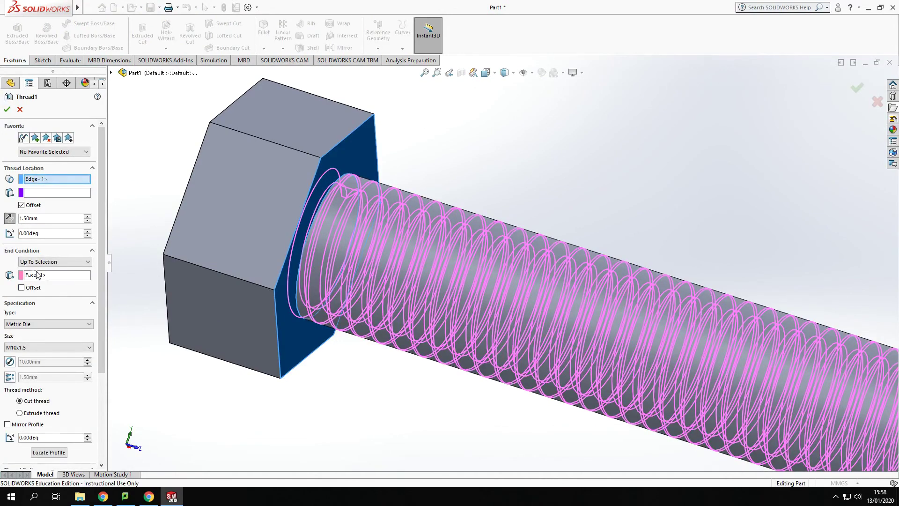
{"action": "left_click_drag", "start_coordinate": [99, 265], "coordinate": [98, 375]}
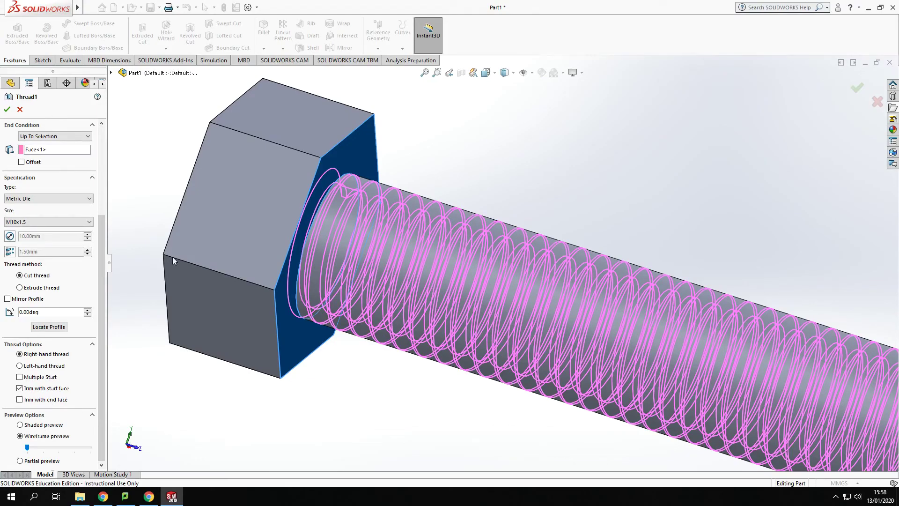
{"action": "left_click", "coordinate": [19, 399]}
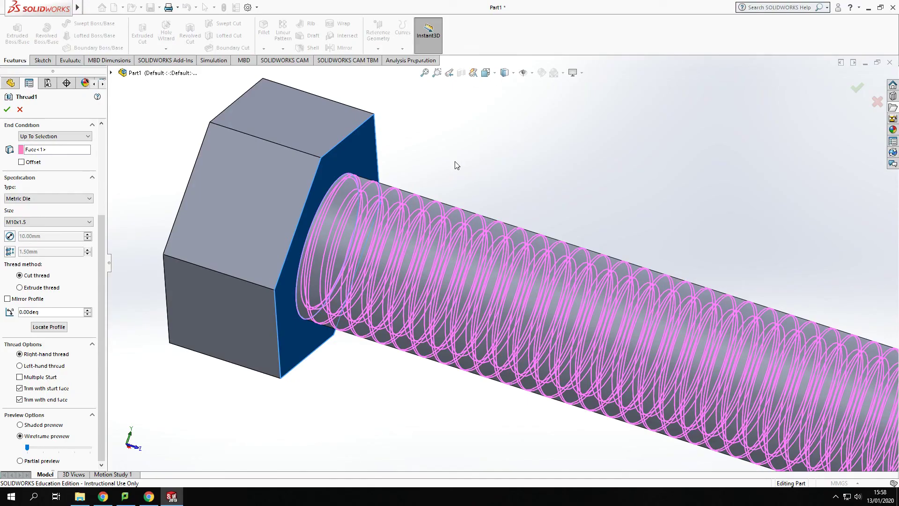
{"action": "left_click", "coordinate": [7, 111]}
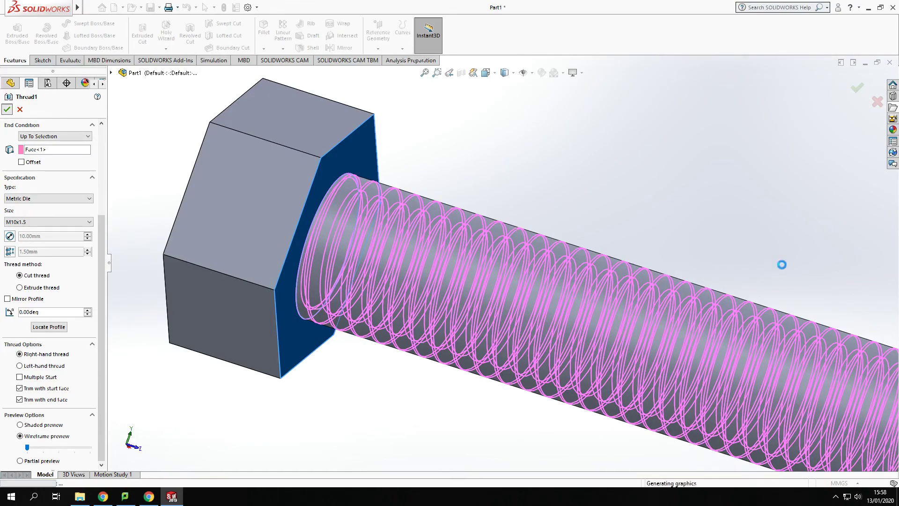
{"action": "scroll", "coordinate": [763, 288], "scroll_direction": "up", "scroll_amount": 5}
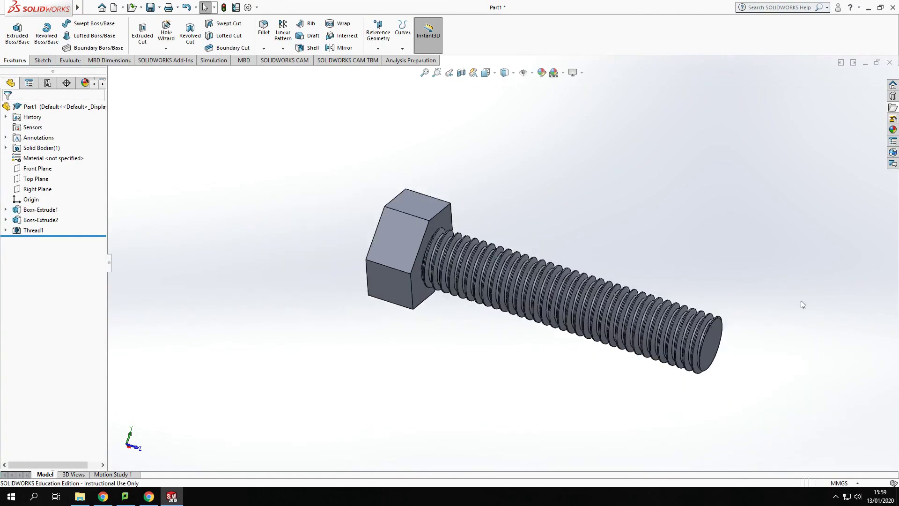
{"action": "middle_click_drag", "start_coordinate": [801, 305], "coordinate": [747, 335]}
{"action": "key", "text": "Escape"}
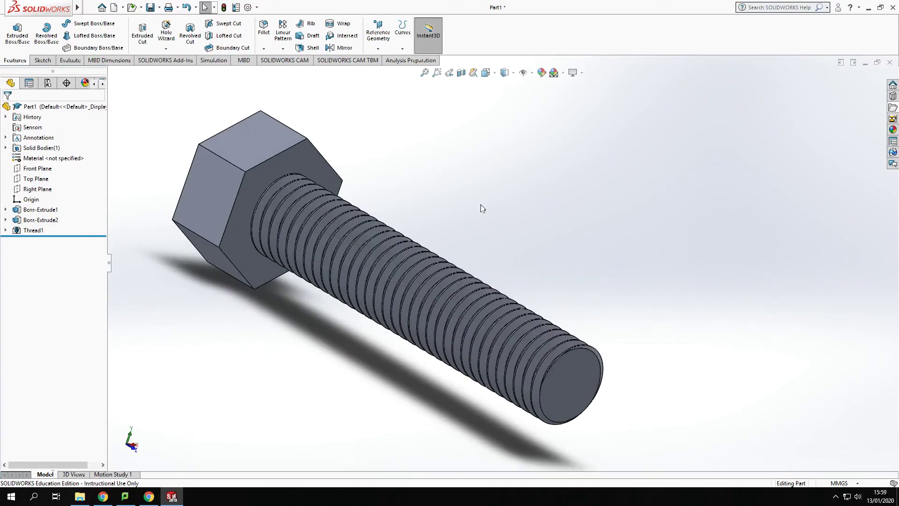
{"action": "key", "text": "ctrl+7"}
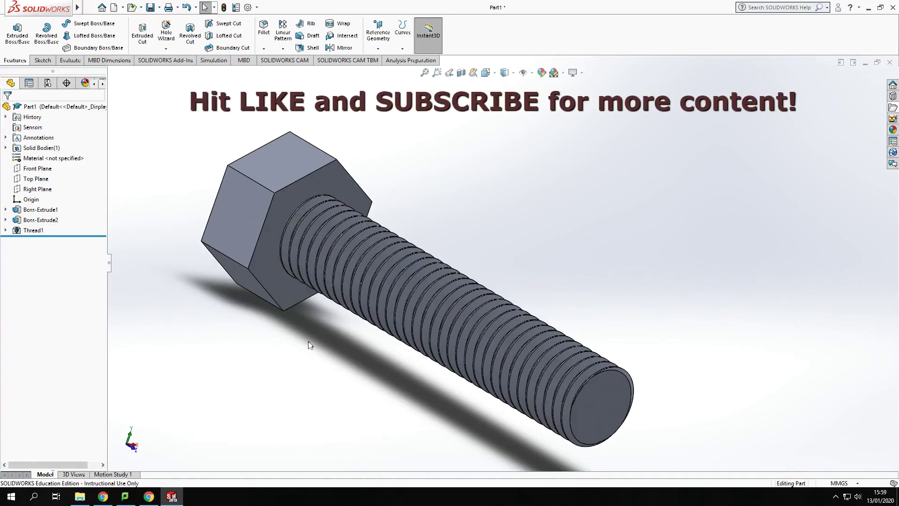